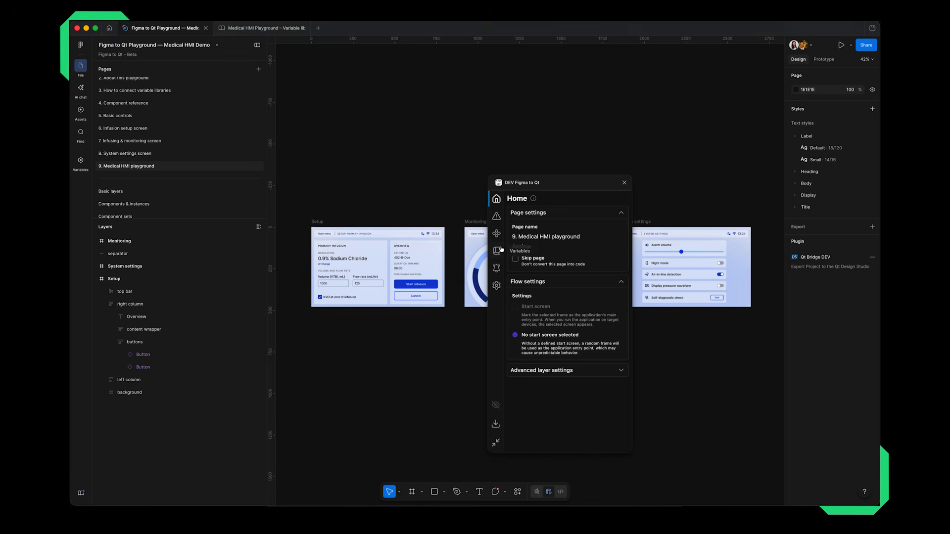
Look through the plugin's Qt Quick Controls, variable libraries and Issues pages.
click(497, 234)
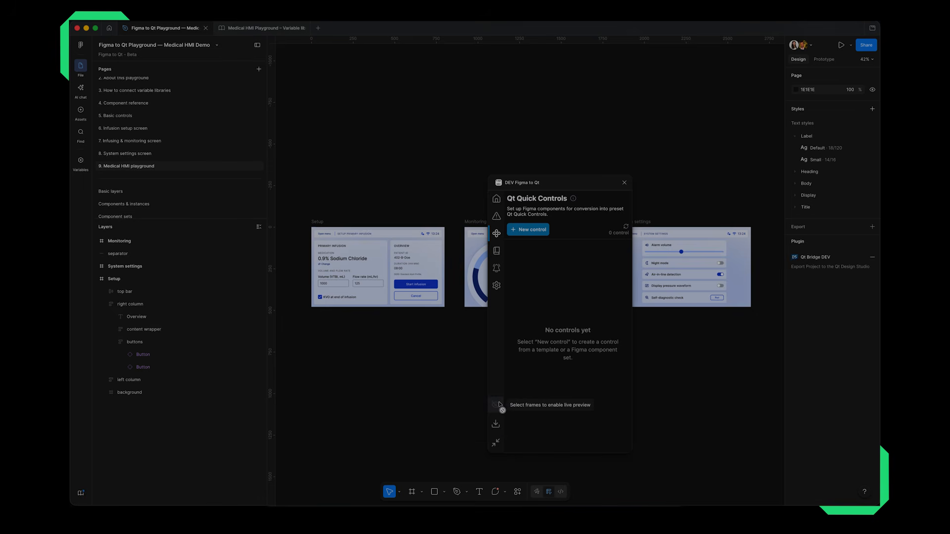
click(496, 251)
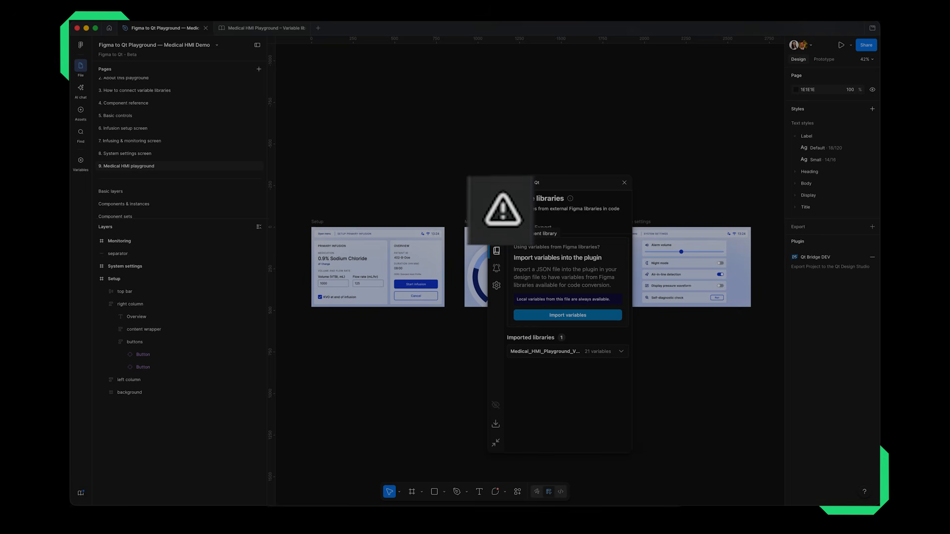
click(497, 216)
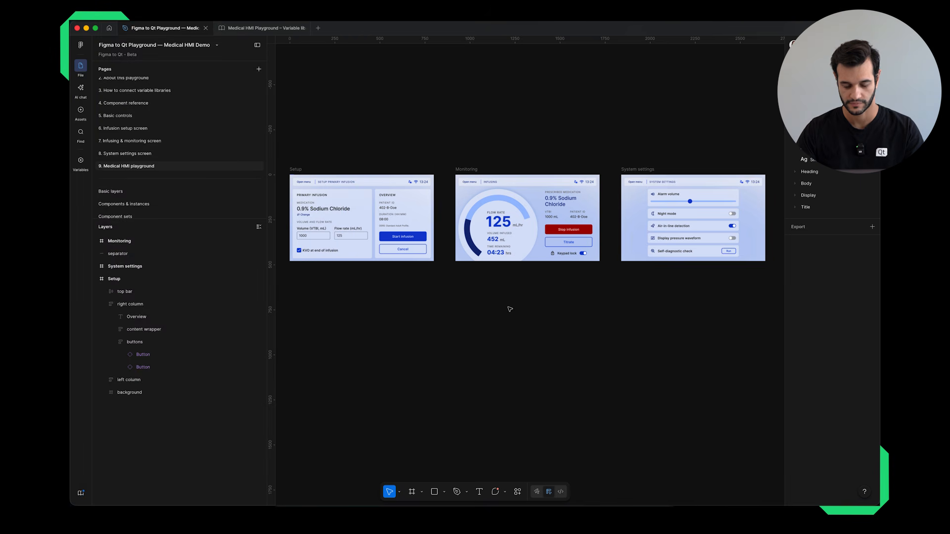
Examine the Setup, Monitoring and System settings screens on the Medical HMI playground page.
scroll(441, 267, up, 2)
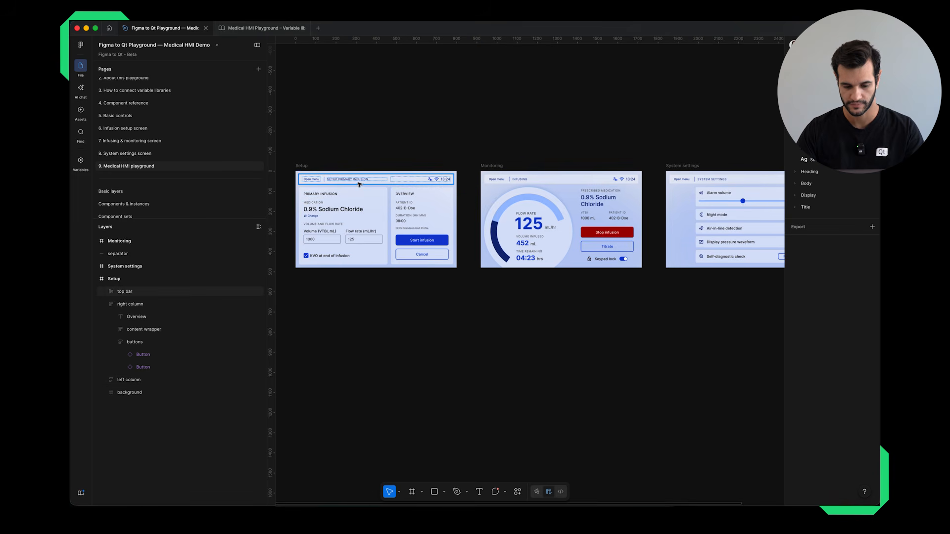
drag(496, 201, 414, 202)
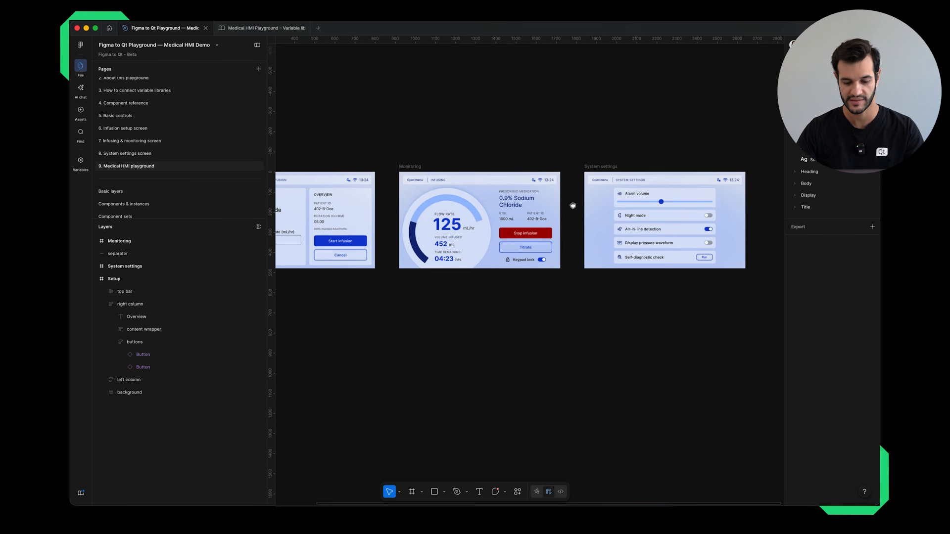
drag(574, 205, 452, 216)
scroll(530, 204, up, 3)
drag(290, 266, 702, 234)
scroll(551, 253, down, 5)
drag(612, 270, 535, 260)
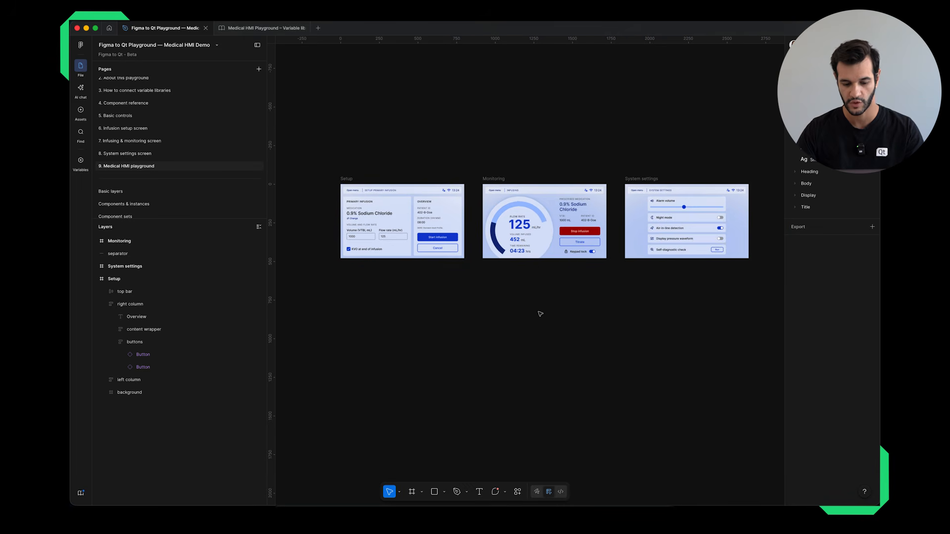
Search the plugins for "Figma to Qt" and run DEV Figma to Qt.
click(518, 492)
click(458, 363)
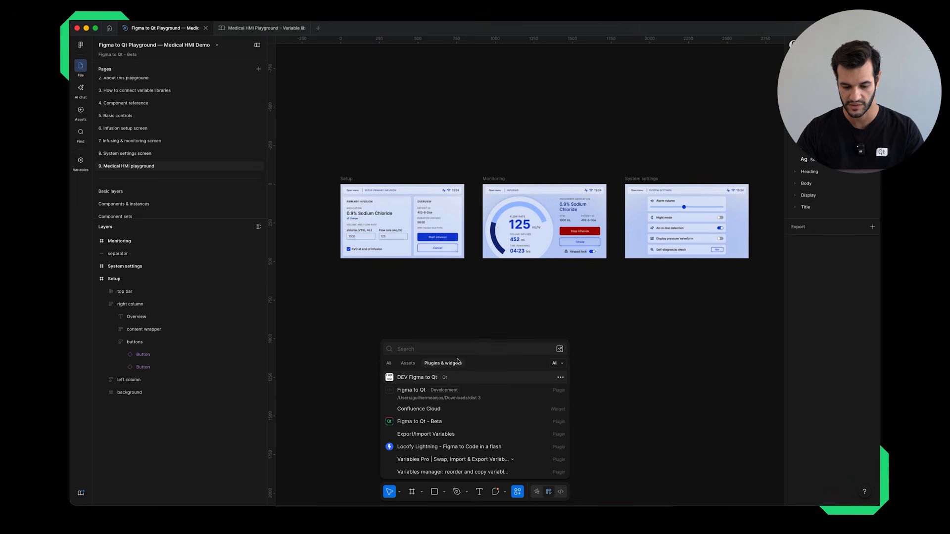
text(Figma to )
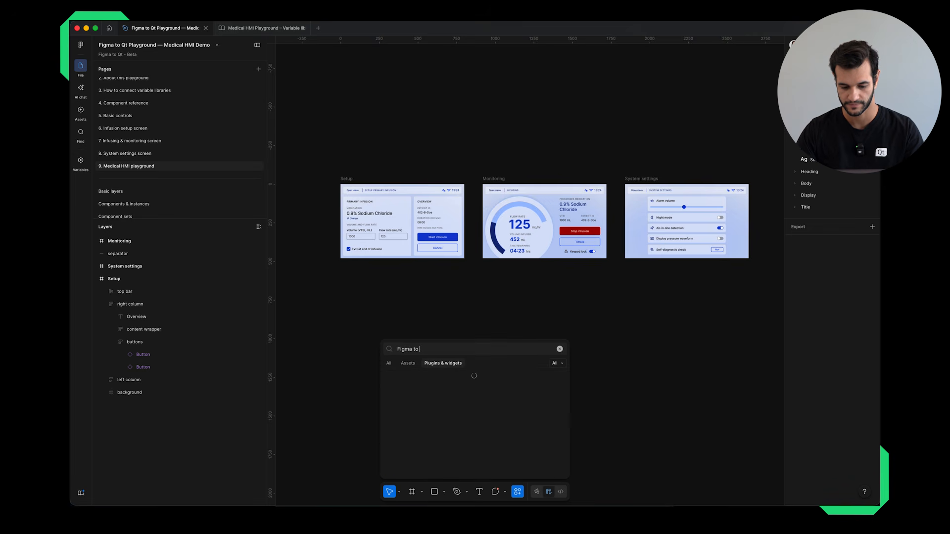
text(Qt)
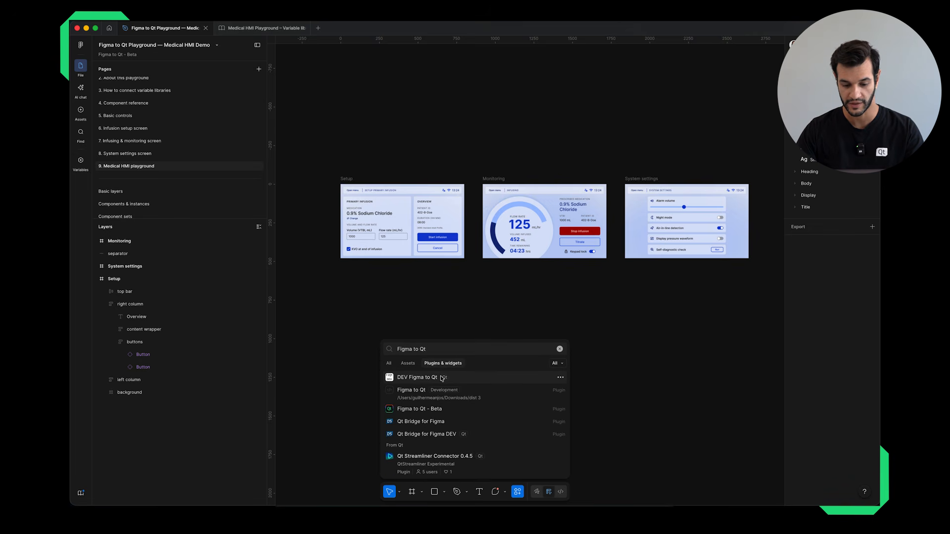
click(442, 378)
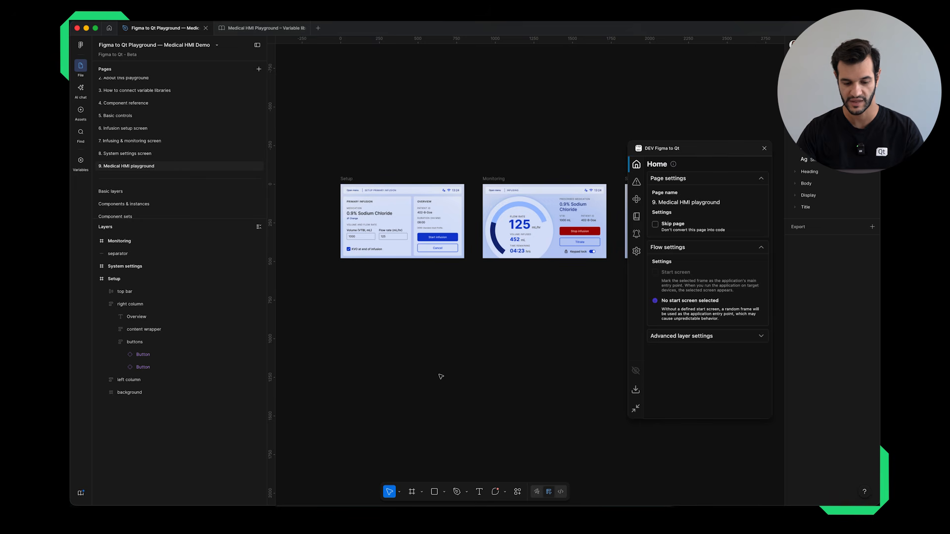
Check the plugin's layer settings for Setup and Monitoring together and for the Setup frame alone, and clear the selection.
click(345, 179)
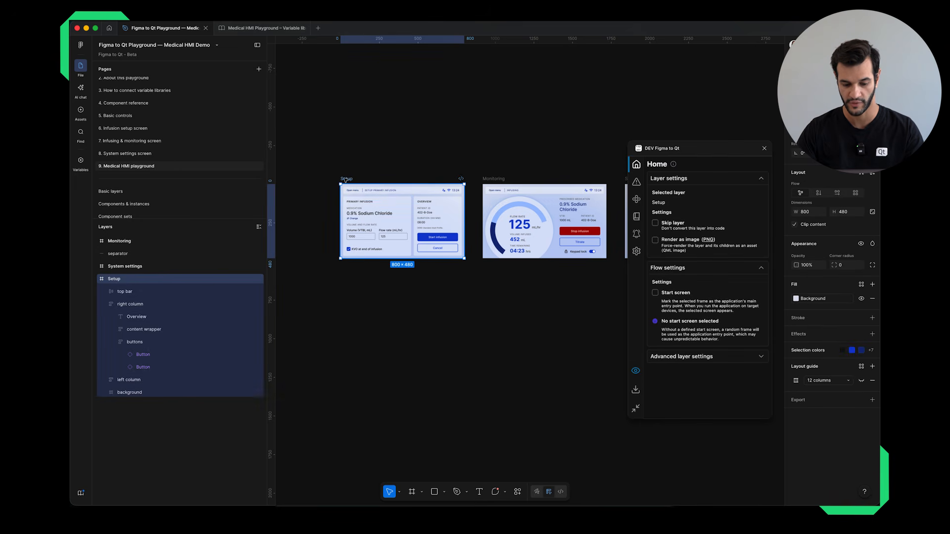
shift+click(492, 182)
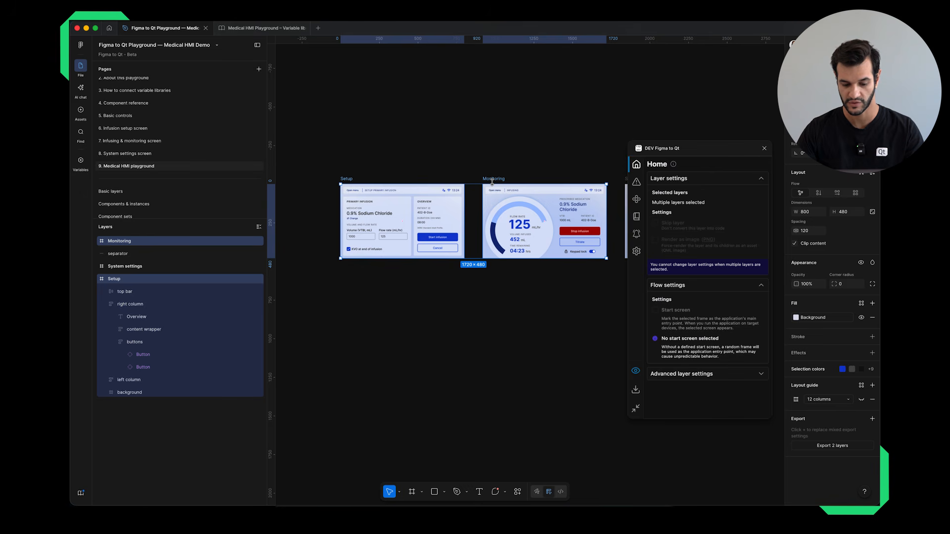
click(364, 117)
click(349, 180)
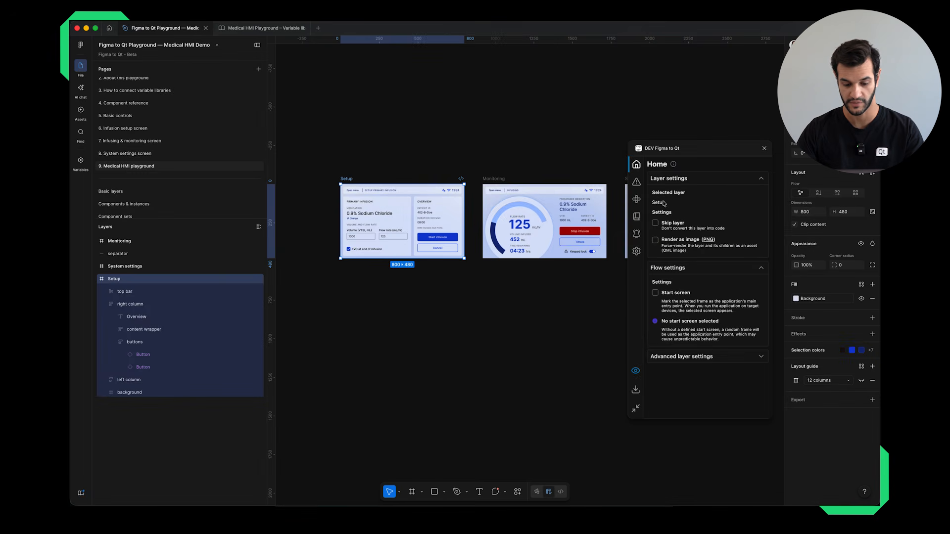
click(469, 310)
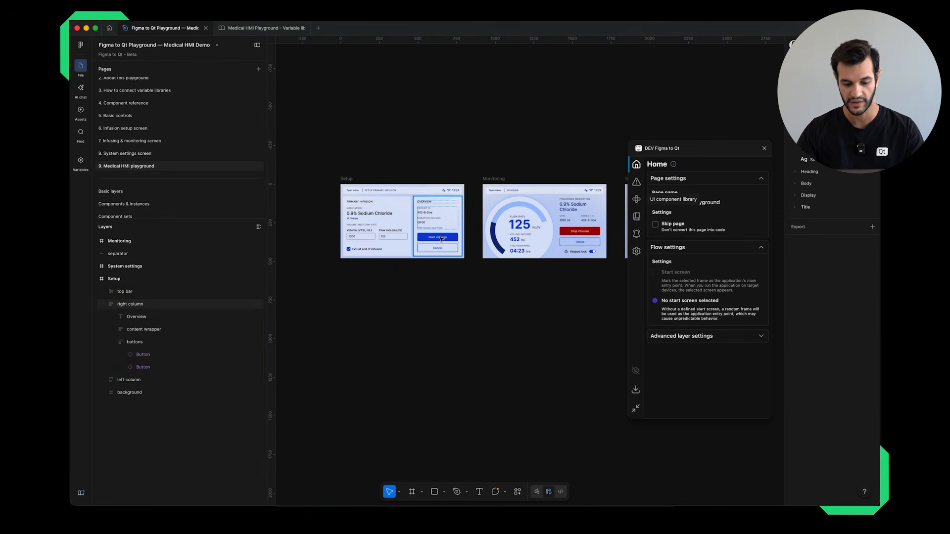
Select the Start infusion button inside the Setup frame's buttons group.
scroll(441, 237, up, 5)
scroll(441, 239, down, 5)
click(506, 234)
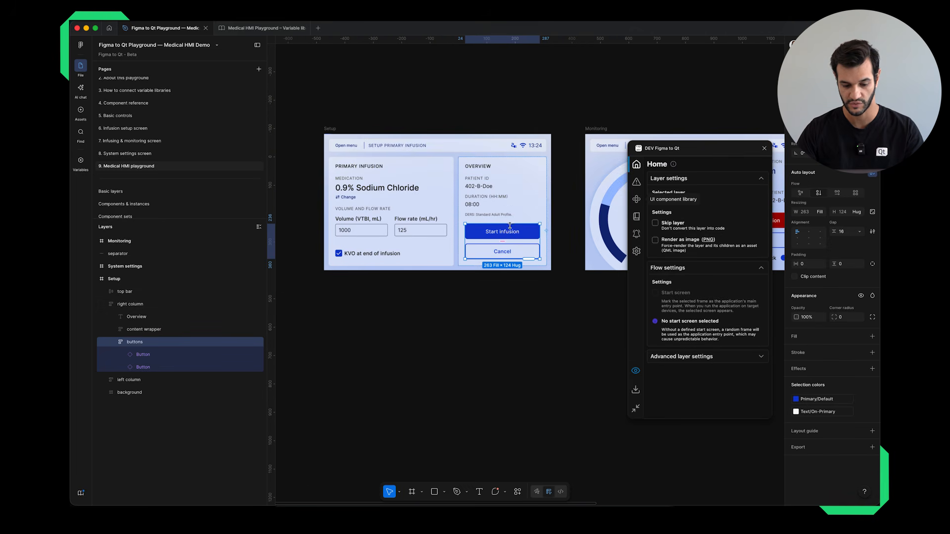
mouse_move(514, 233)
mouse_down()
mouse_move(516, 250)
mouse_move(518, 238)
mouse_up()
double_click(515, 235)
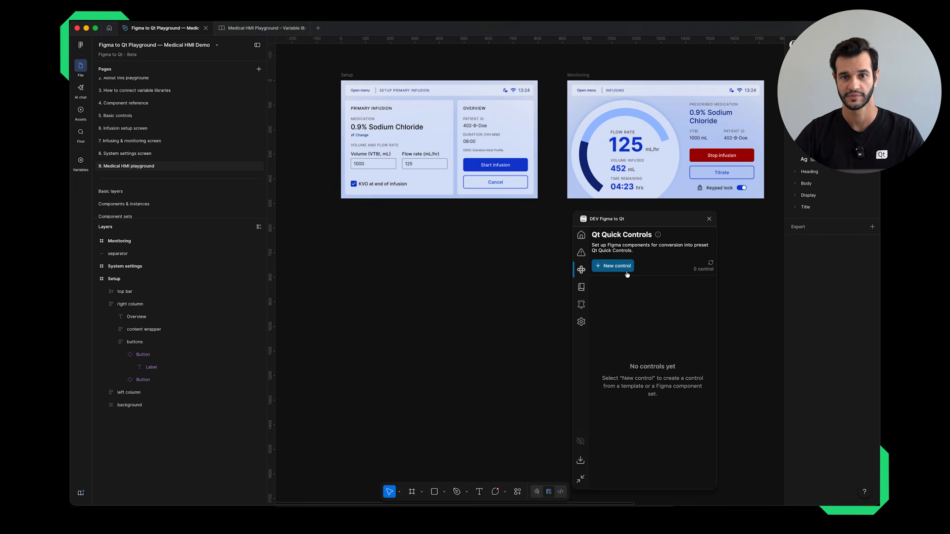
Start a new Qt Quick control for the Setup frame's Start infusion button with the control type Button.
click(626, 273)
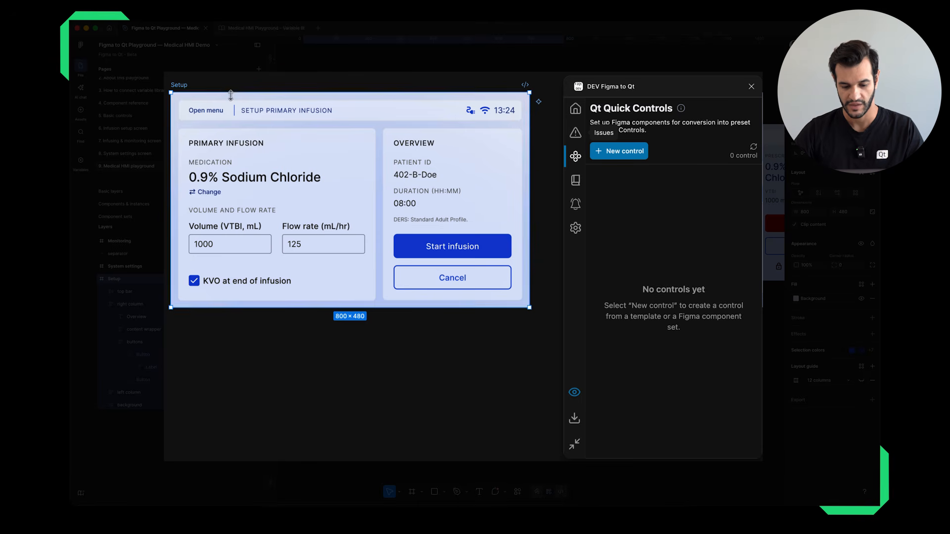
click(435, 253)
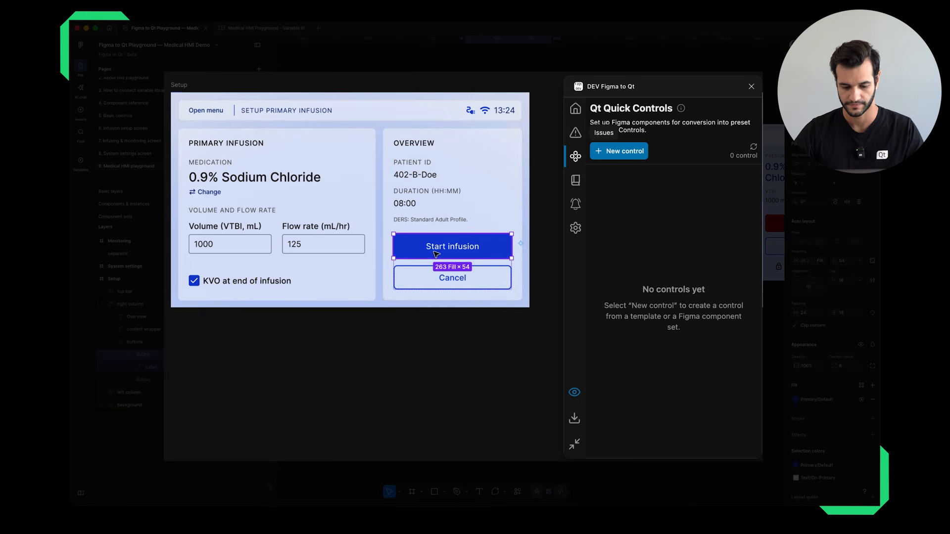
click(636, 156)
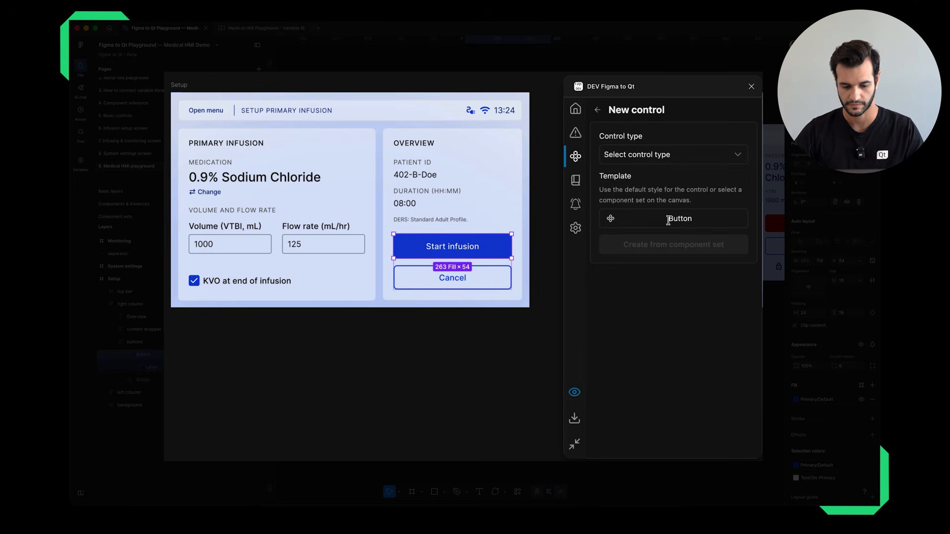
click(666, 160)
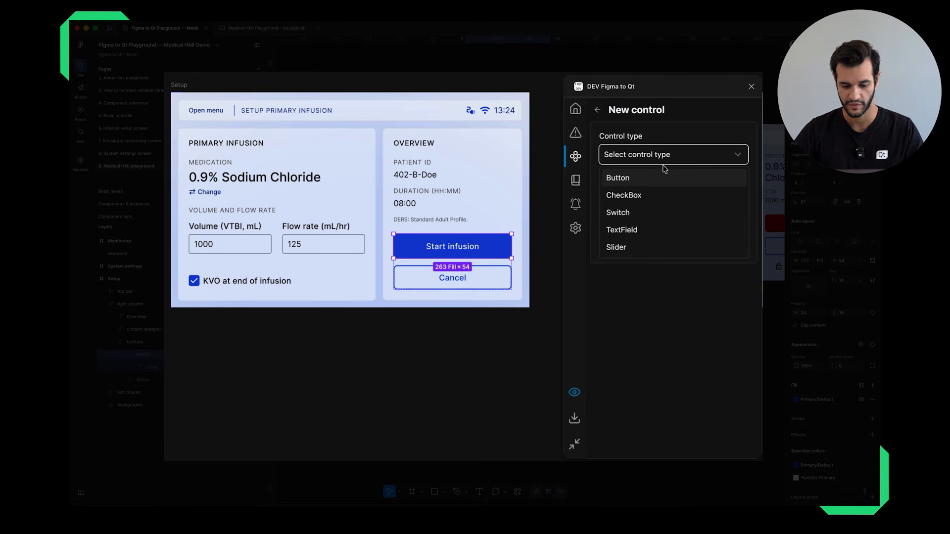
click(651, 179)
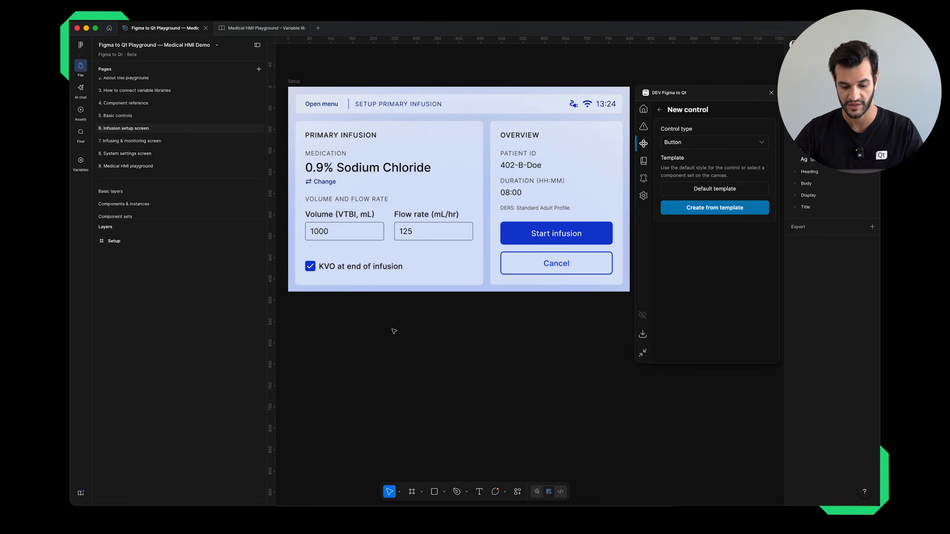
Select the Flow rate input group on the infusion setup screen, choose TextField as its control type, and deselect it.
double_click(416, 230)
double_click(417, 229)
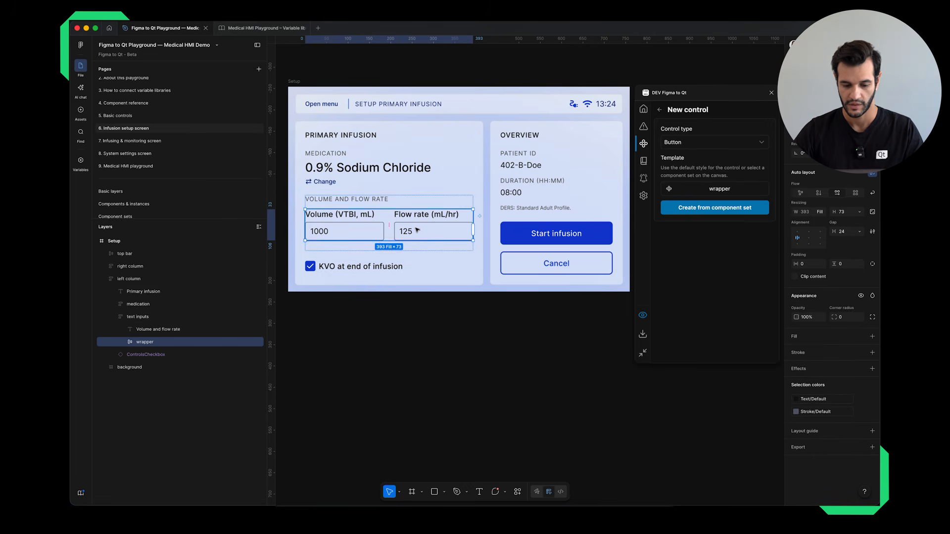
double_click(417, 229)
click(693, 143)
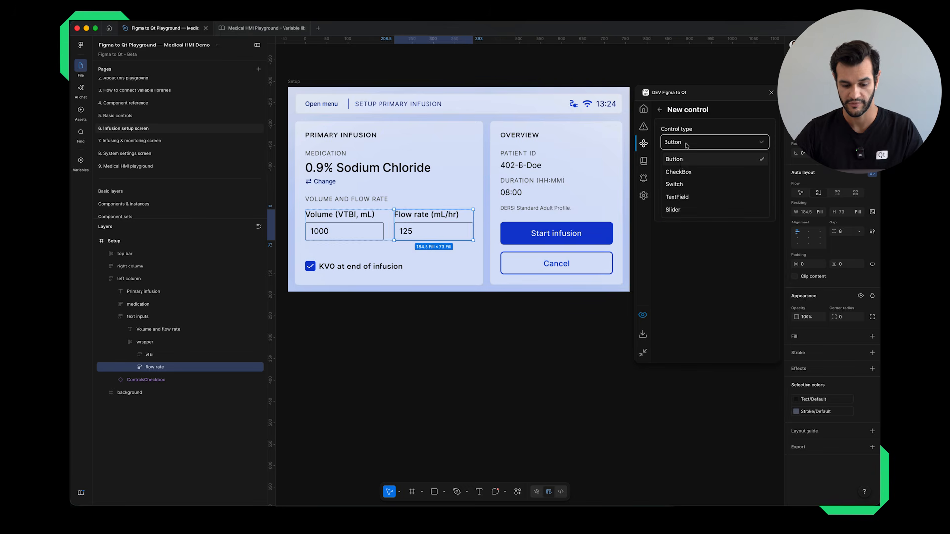
click(673, 198)
click(492, 304)
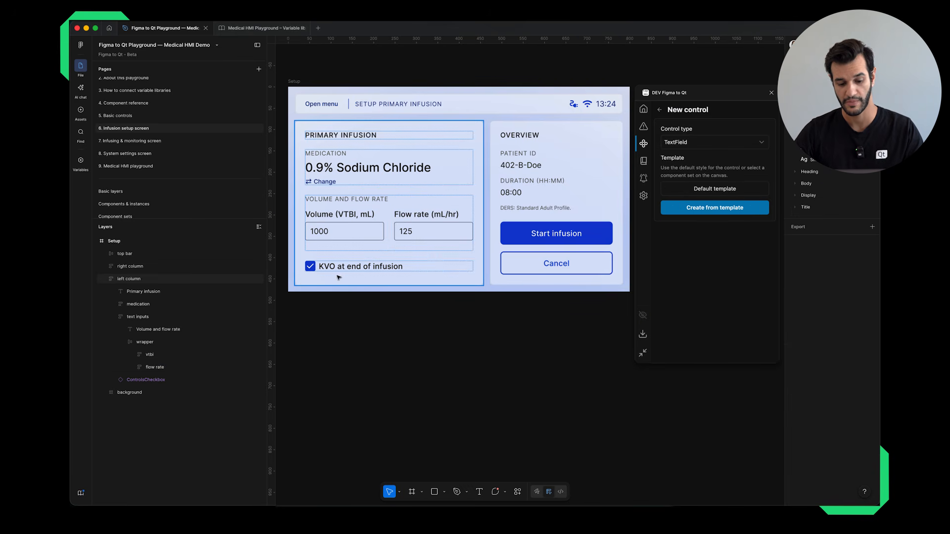
Select the indicator of the KVO at end of infusion option and set the control type to CheckBox.
double_click(310, 266)
double_click(311, 266)
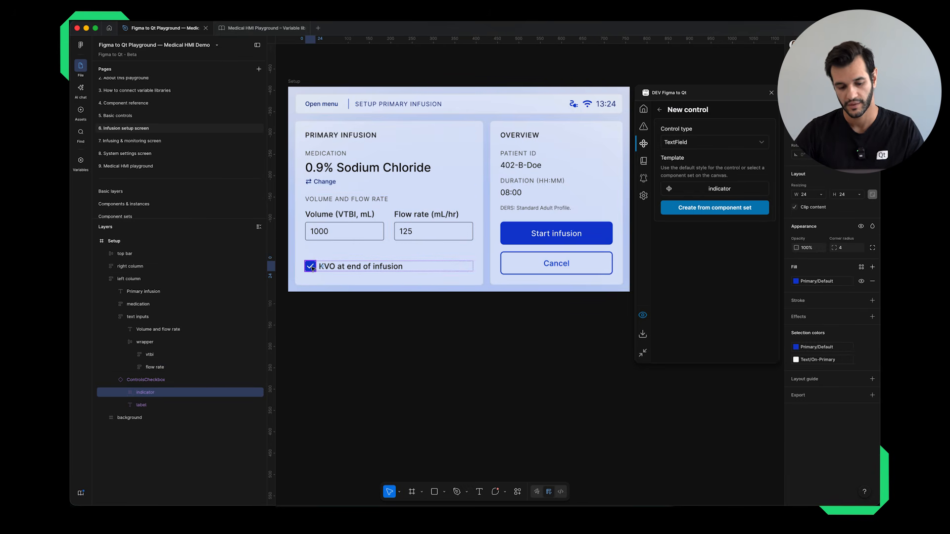
click(728, 145)
click(693, 172)
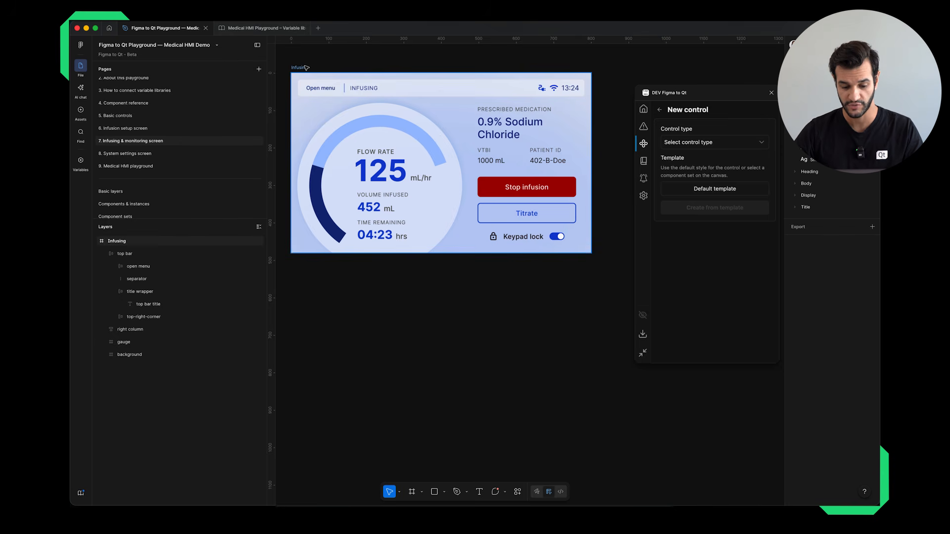
Select the Keypad lock toggle on the Infusing screen and set its control type to Switch.
super+click(558, 238)
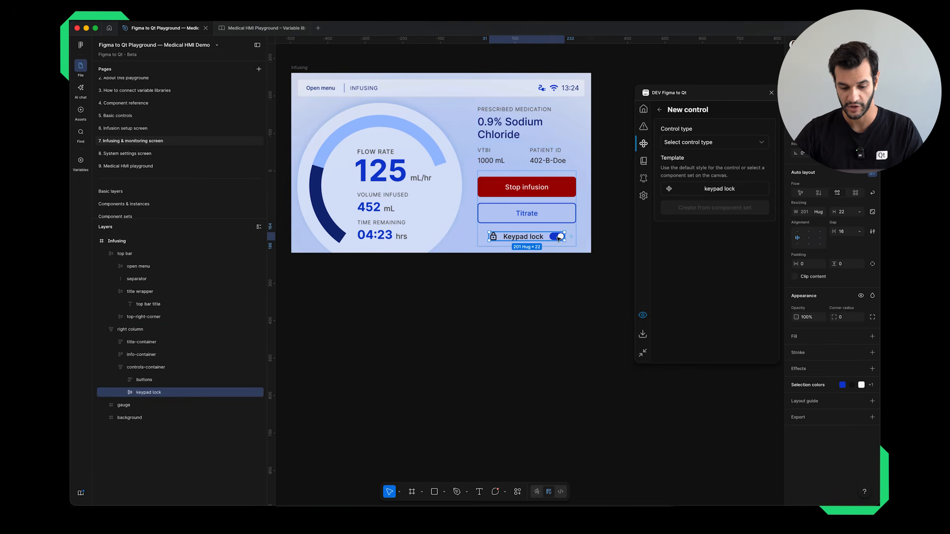
click(558, 238)
click(708, 142)
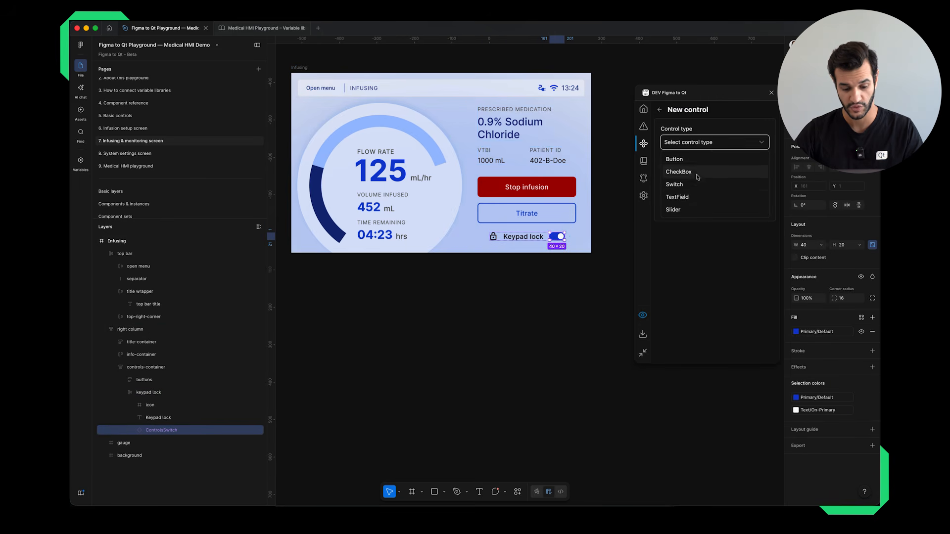
click(695, 185)
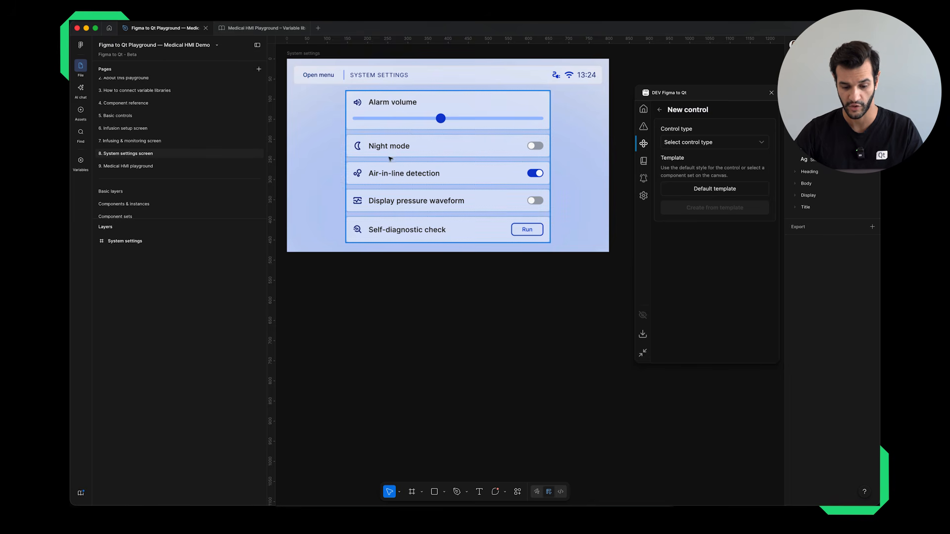
Select the Alarm volume slider on the System settings screen and set its control type to Slider.
click(438, 120)
super+click(445, 120)
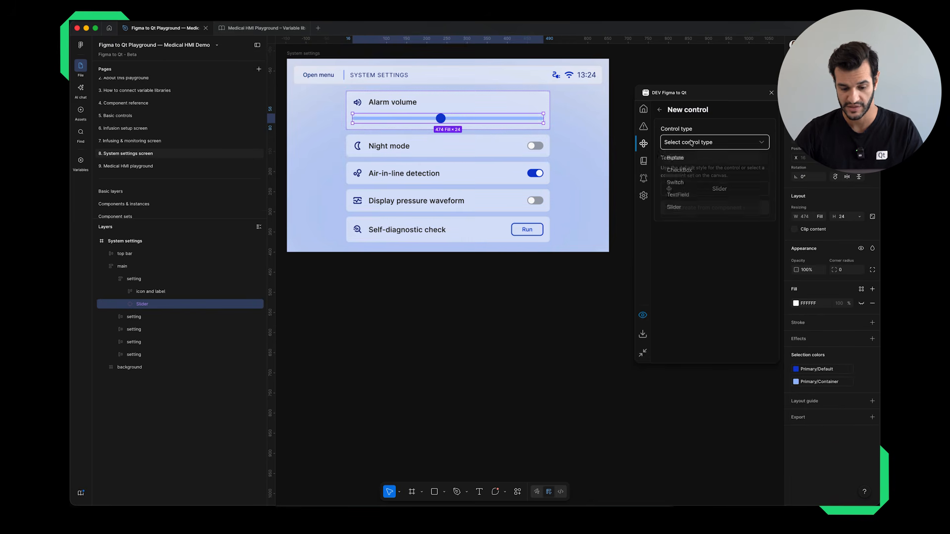
click(713, 142)
click(679, 193)
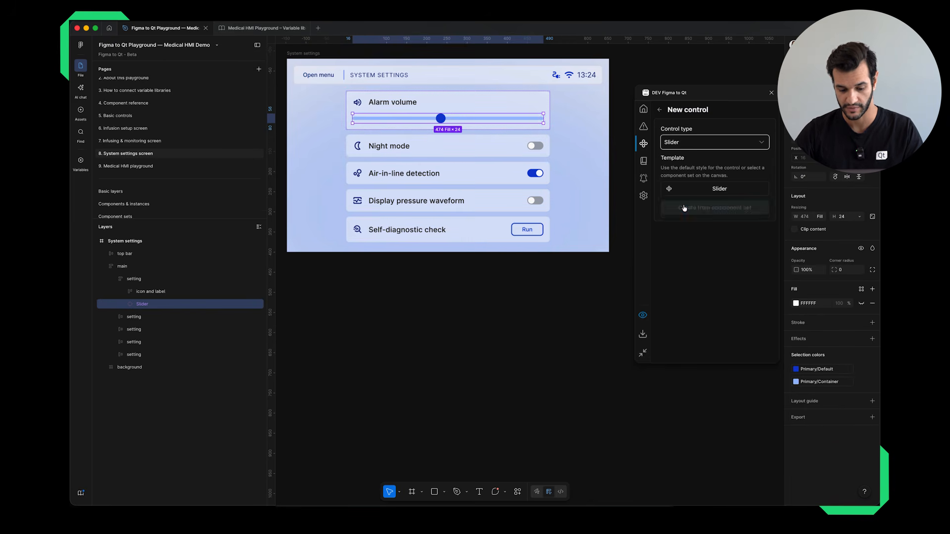
Select the Run button in the Self-diagnostic check row and set its control type to Button.
super+click(532, 230)
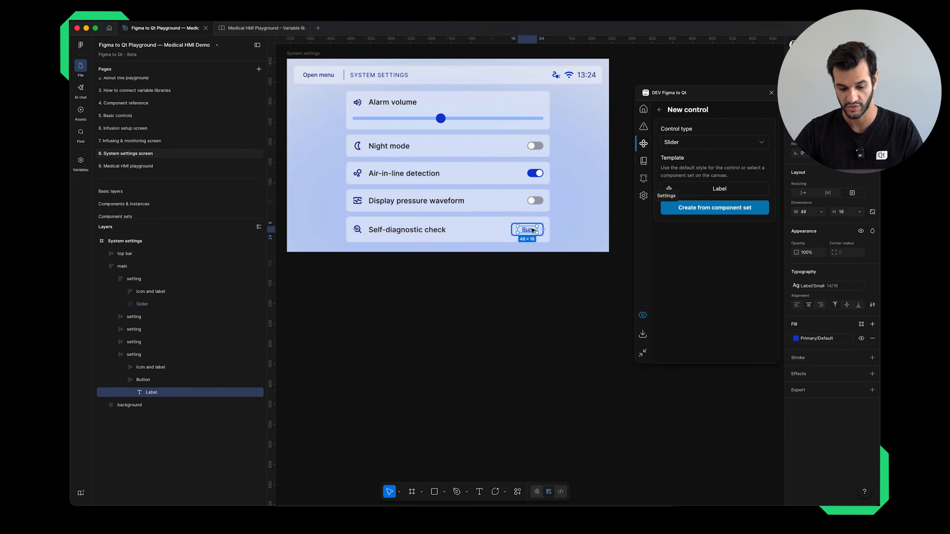
click(687, 143)
click(688, 159)
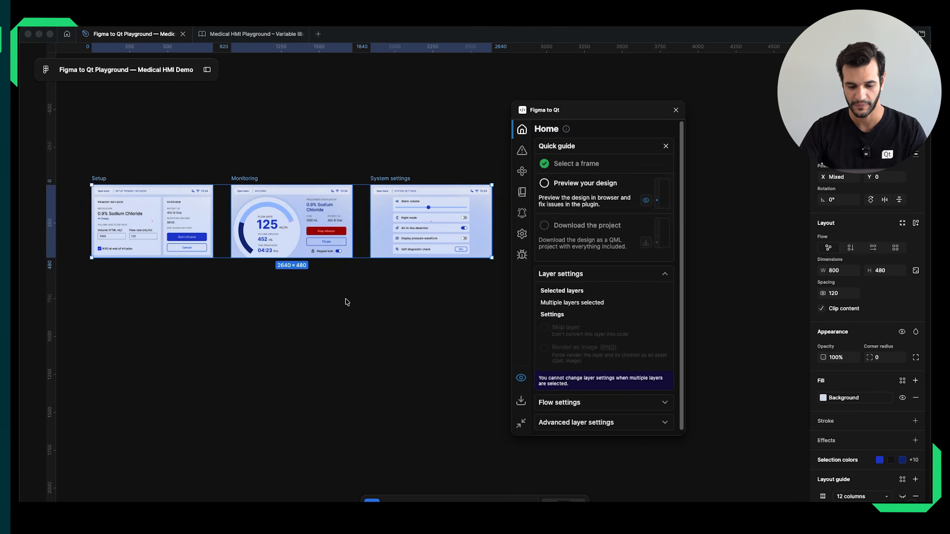
Preview the three selected frames in the browser and display Setup_primary_infusion.qml.
click(522, 378)
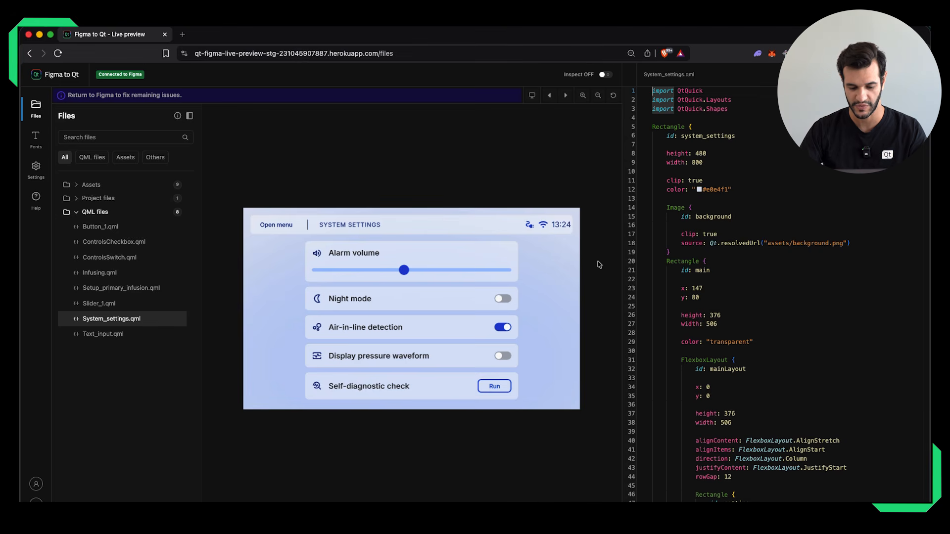
click(134, 292)
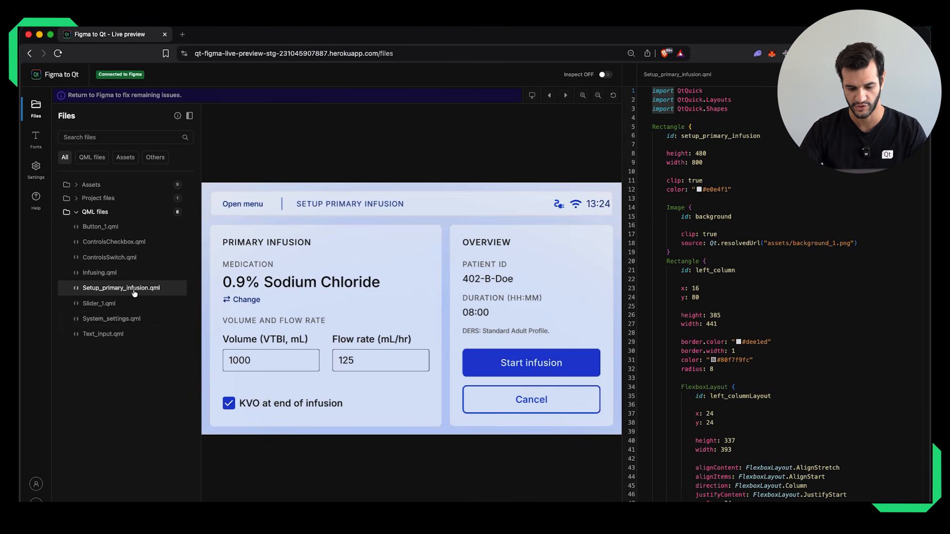
Preview the generated Infusing.qml and System_settings.qml screens in the live preview.
click(110, 273)
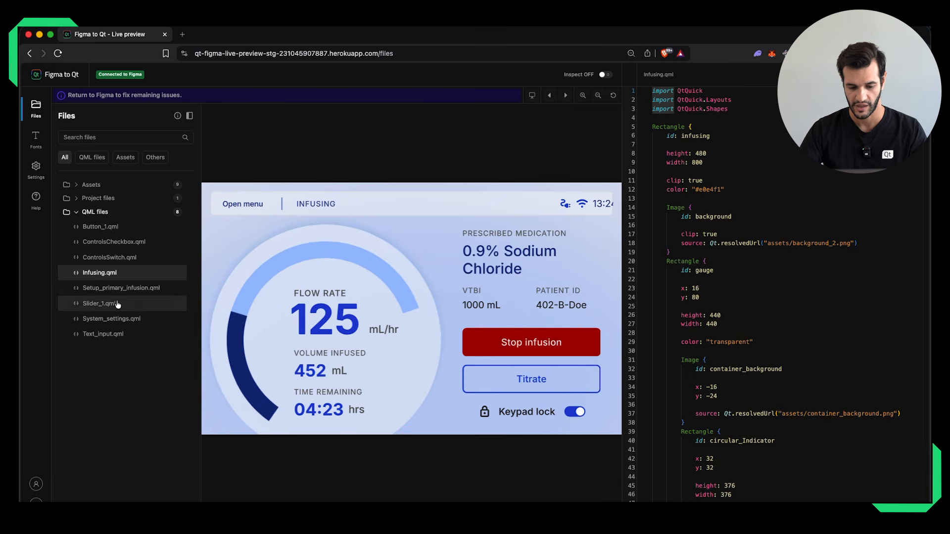
click(121, 319)
scroll(316, 275, down, 2)
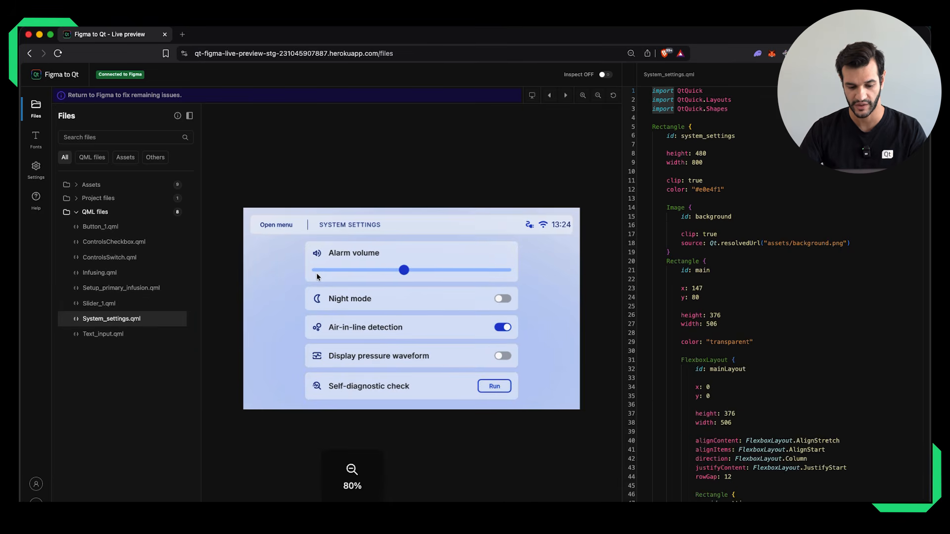
Return to the Setup primary infusion screen and inspect the QML code of its Start infusion button.
click(565, 96)
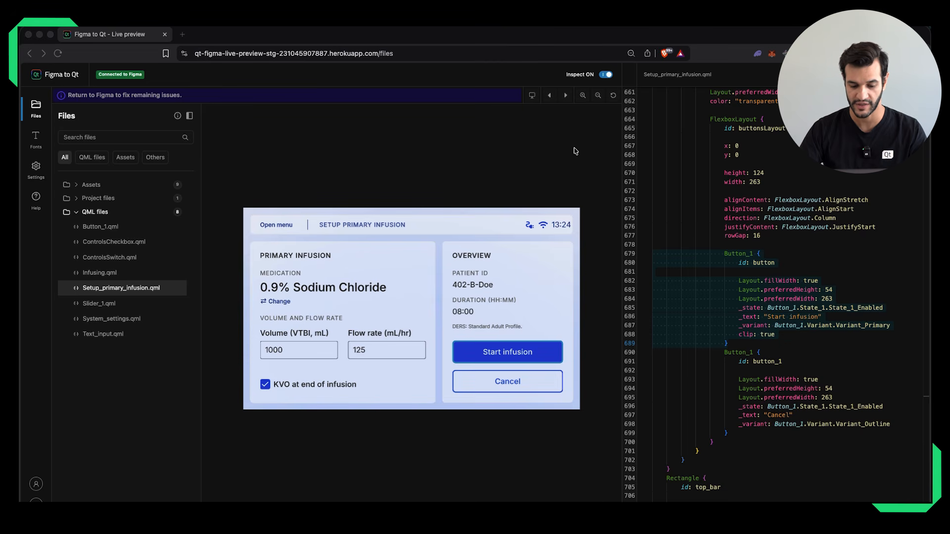
click(485, 353)
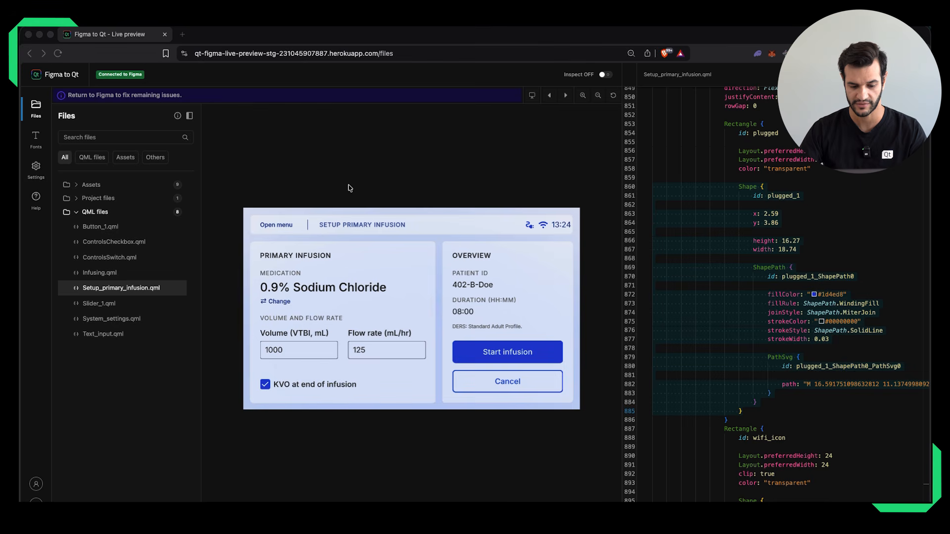
Show the viewport overlay for the selected screen resolution and set the custom display size to 800 × 480.
click(533, 97)
click(533, 97)
click(481, 191)
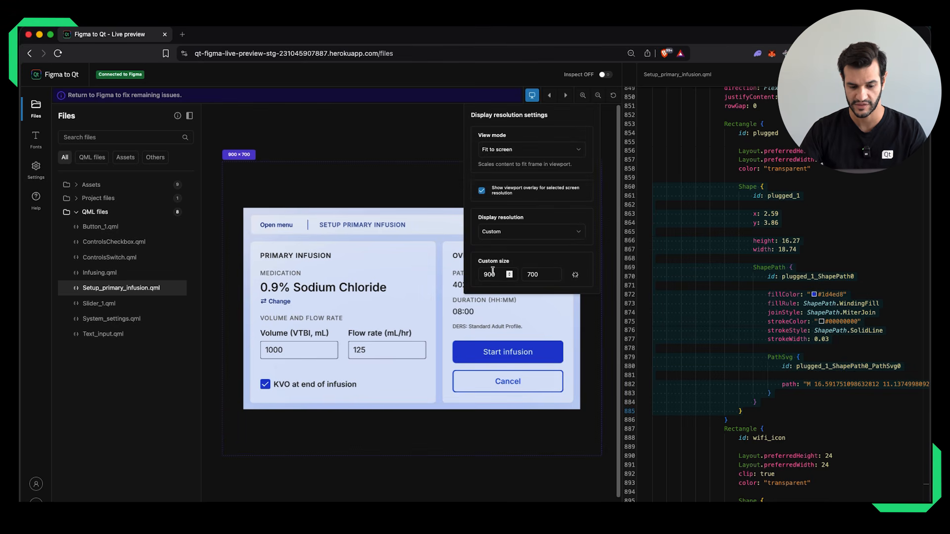
double_click(488, 275)
text(800)
key(Tab)
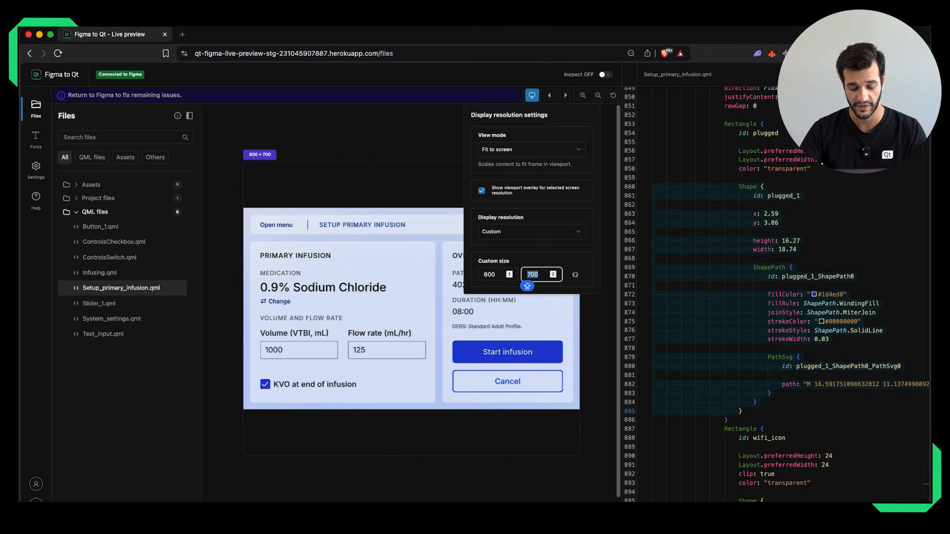
text(480)
key(Escape)
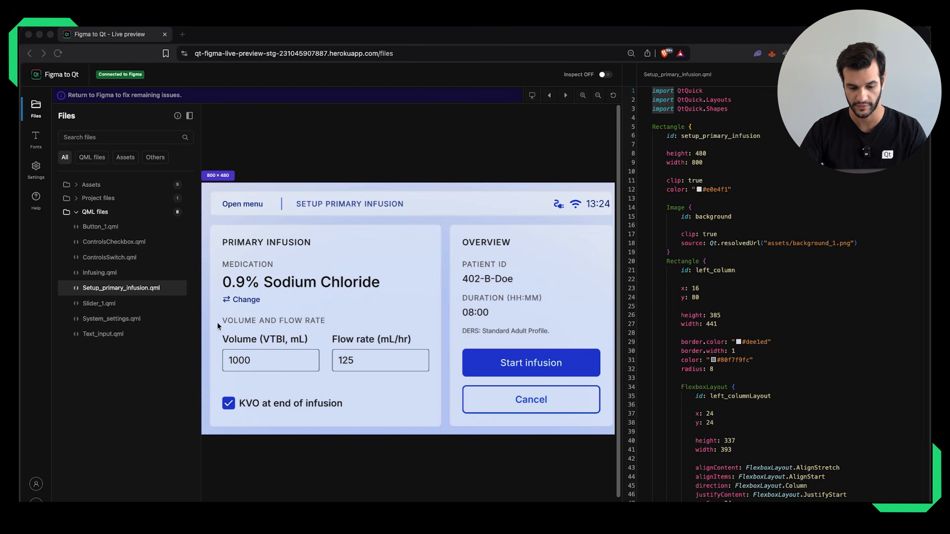
Expand the Project files and Assets folders and preview Infusing.qml and System_settings.qml.
click(76, 194)
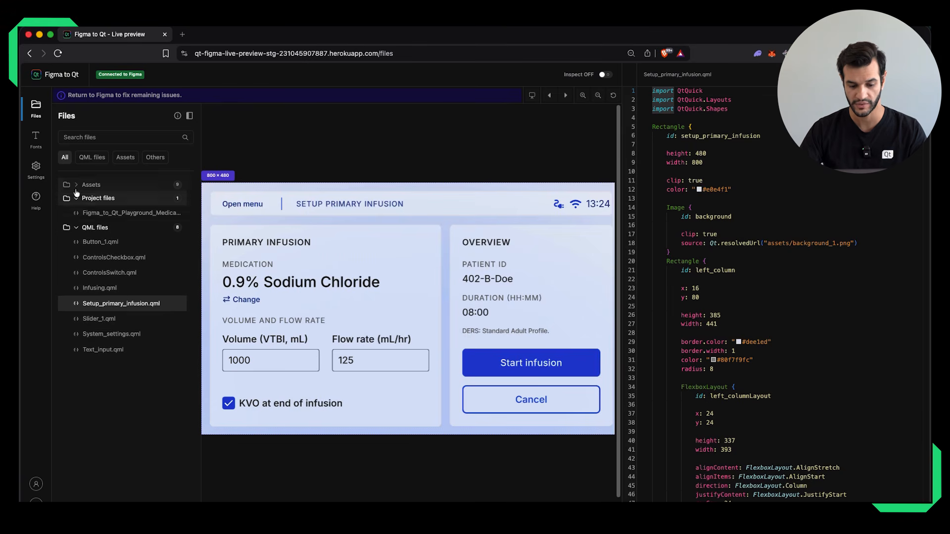
click(75, 190)
scroll(104, 322, down, 3)
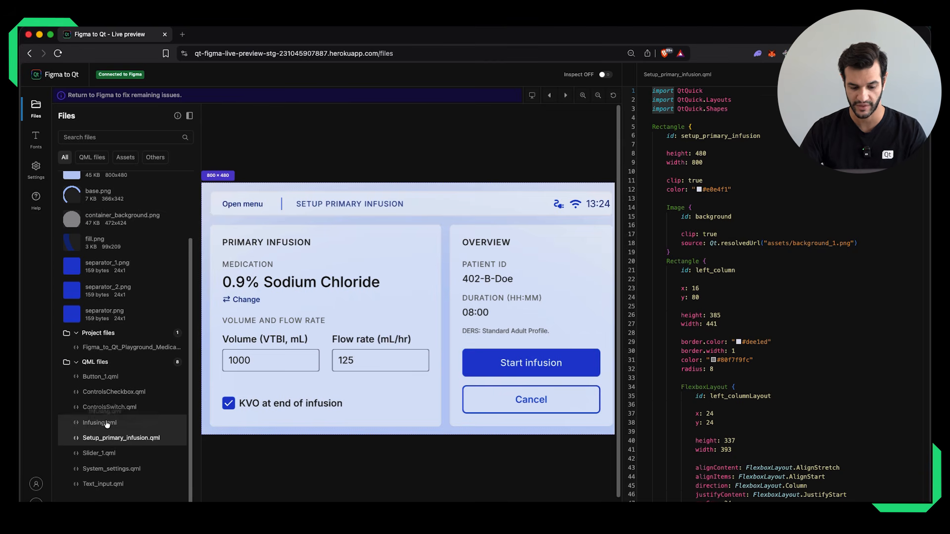
click(101, 424)
click(106, 469)
scroll(109, 287, up, 1)
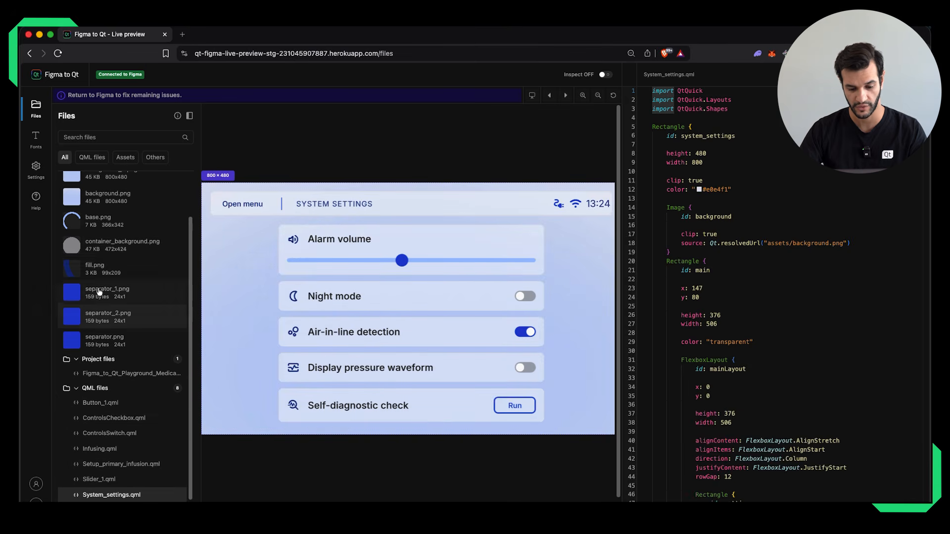
Preview the container_background.png, separator_1.png, separator_2.png and separator.png assets, plus ControlsSwitch.qml.
click(111, 251)
click(109, 292)
click(108, 318)
click(107, 345)
scroll(107, 401, down, 1)
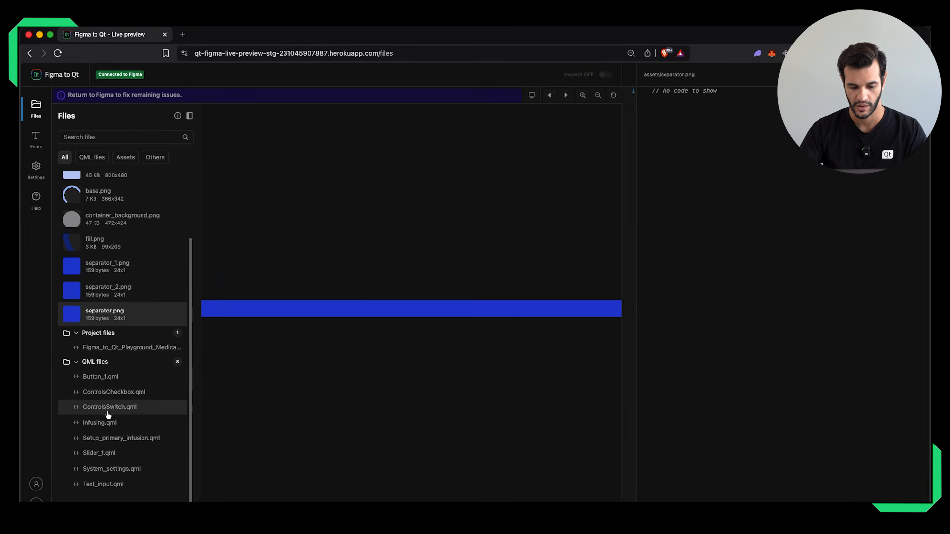
click(107, 413)
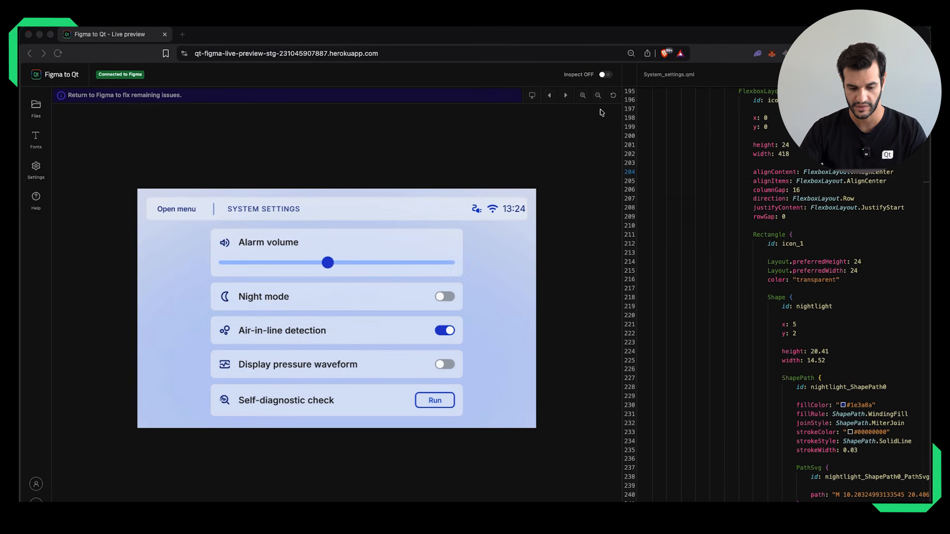
Turn on Inspect and examine the QML code of the Display pressure waveform and Self-diagnostic check rows in System settings.
click(604, 75)
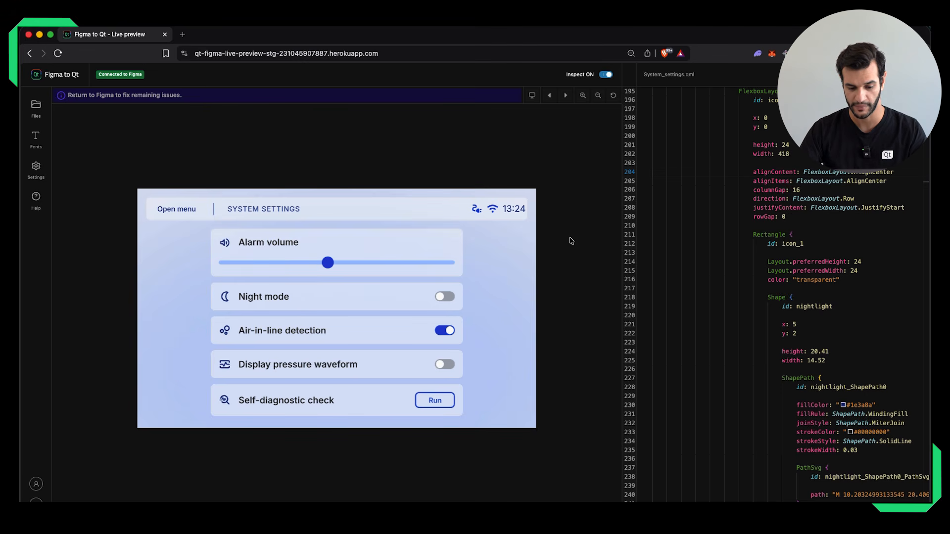
click(395, 367)
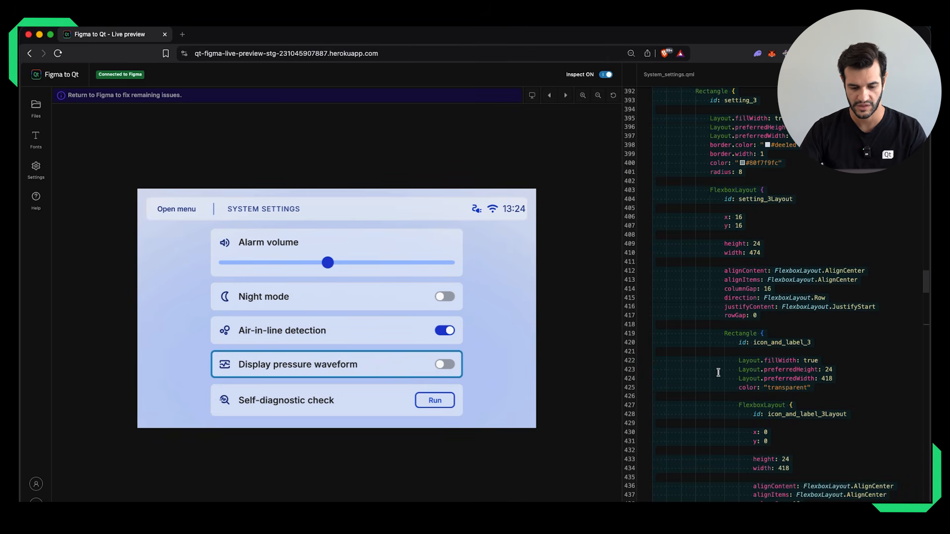
scroll(710, 366, down, 15)
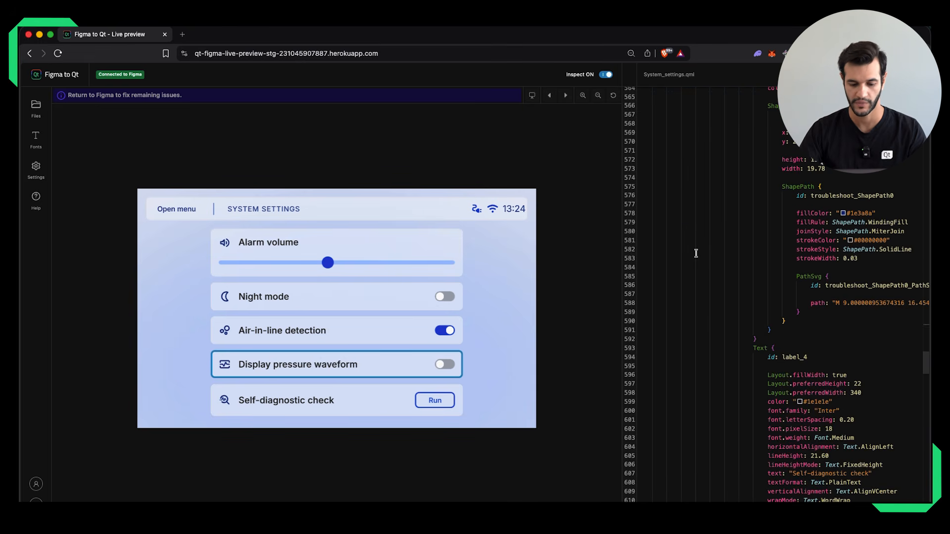
click(701, 251)
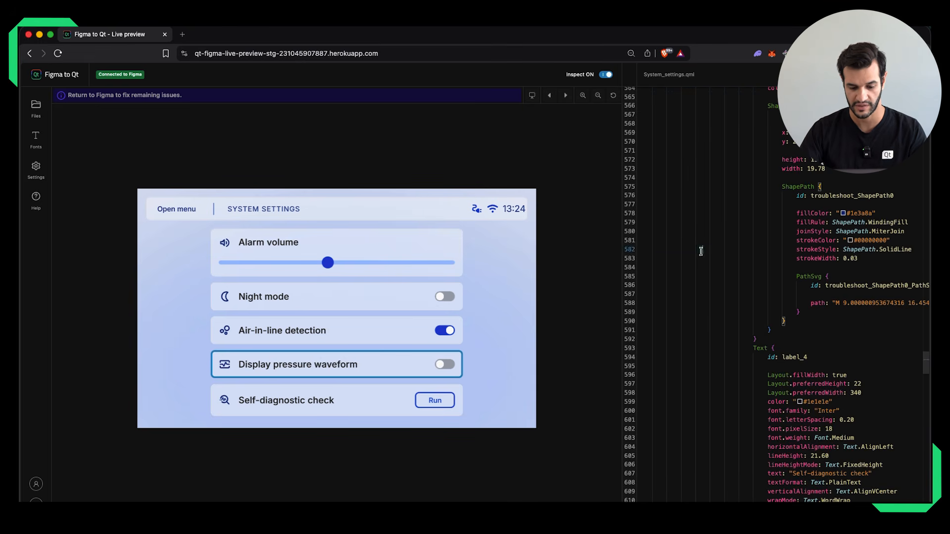
click(374, 403)
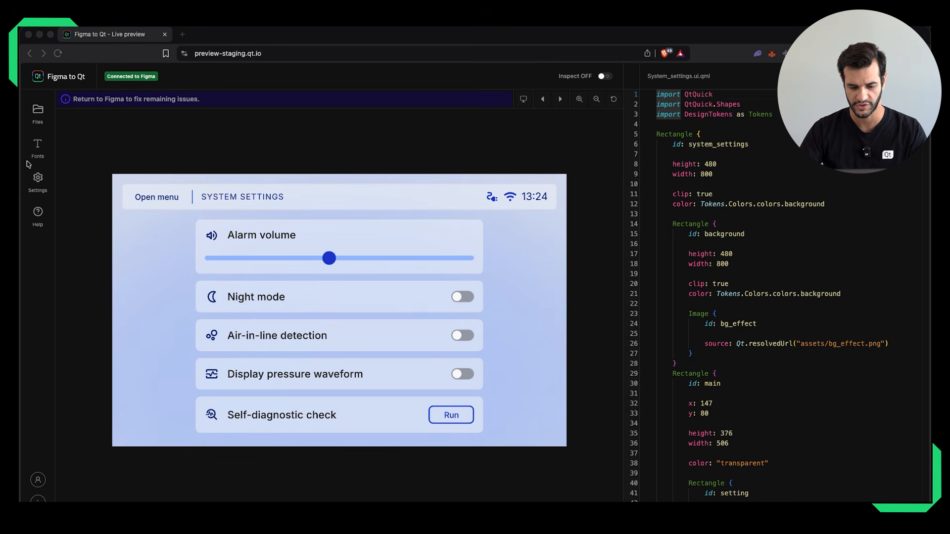
Review the project fonts and My Fonts in font management, and sign in to the Qt Account with the account e-mail and password.
click(38, 147)
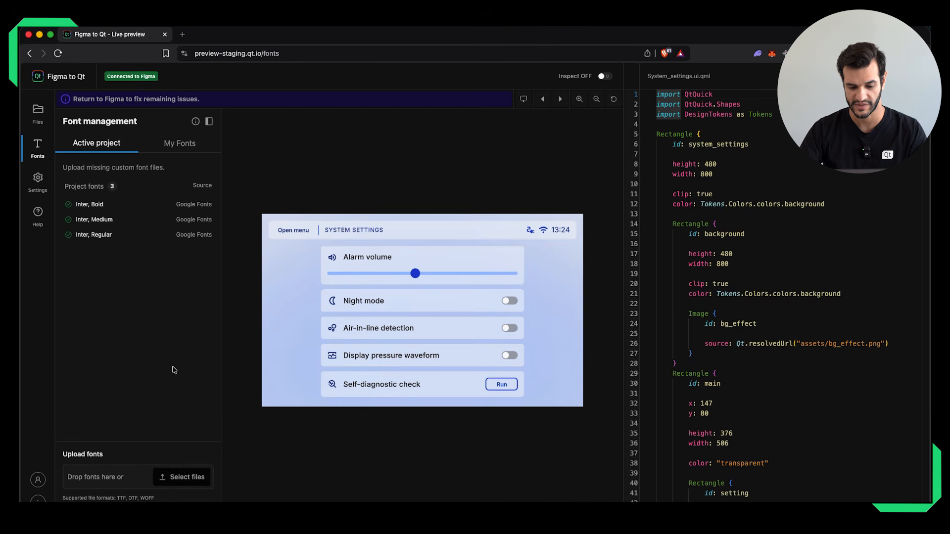
click(176, 144)
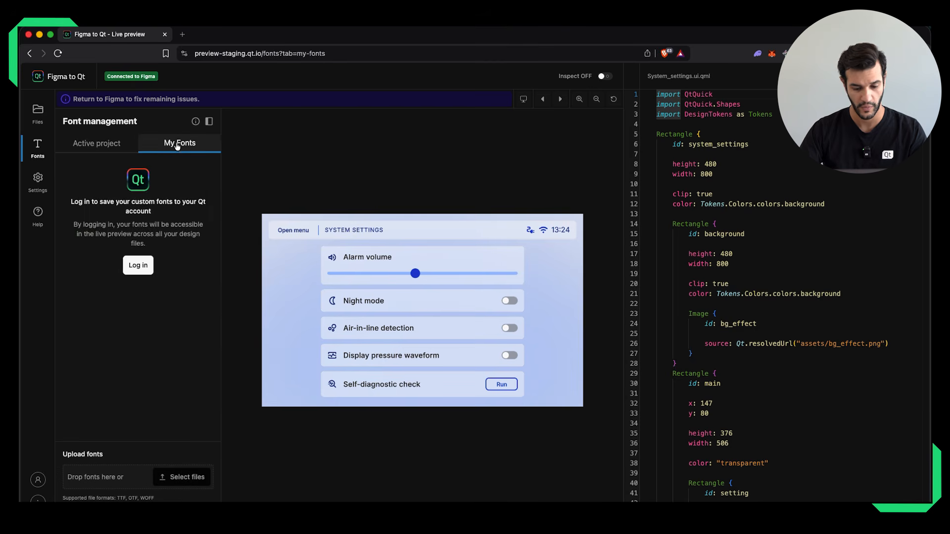
click(140, 266)
click(421, 224)
click(425, 257)
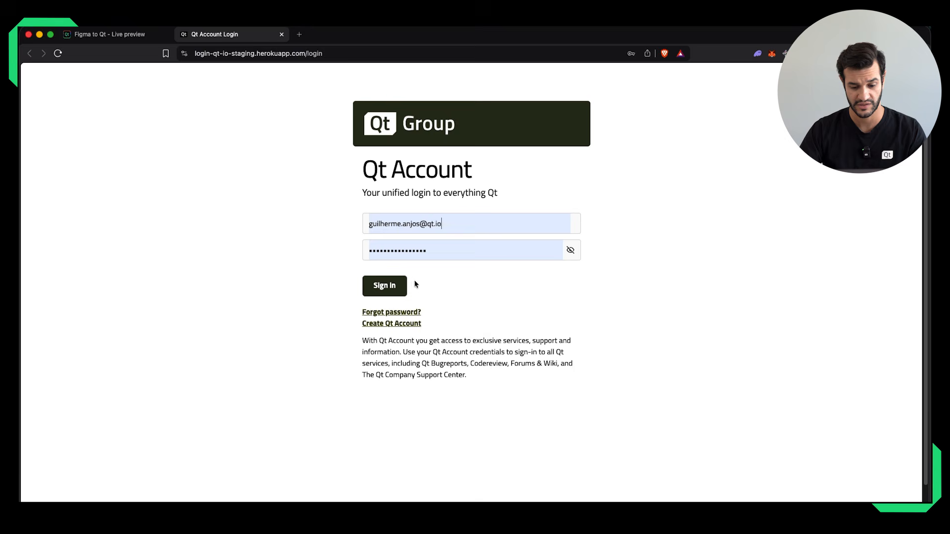
click(391, 286)
click(463, 357)
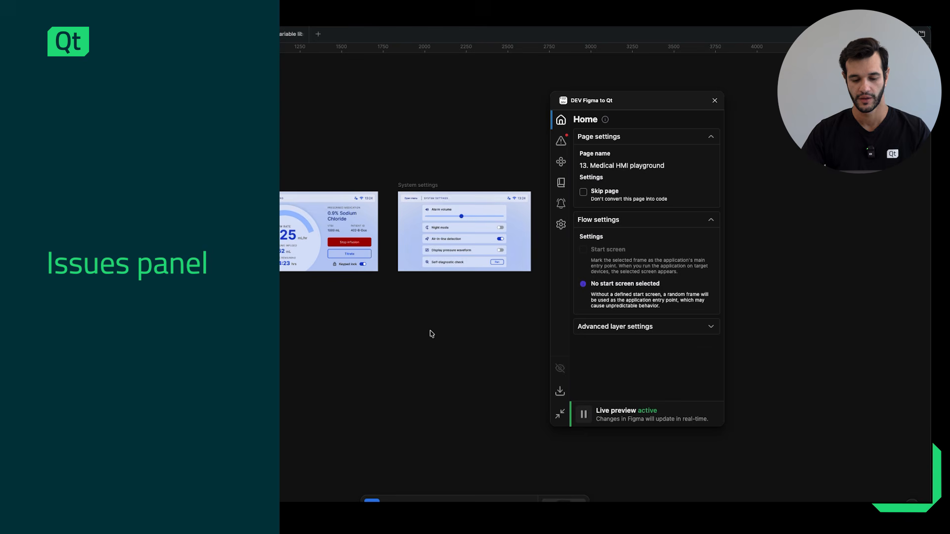
In Figma, expand the notification in the plugin's issues list and look over the variable library export and import options.
click(562, 143)
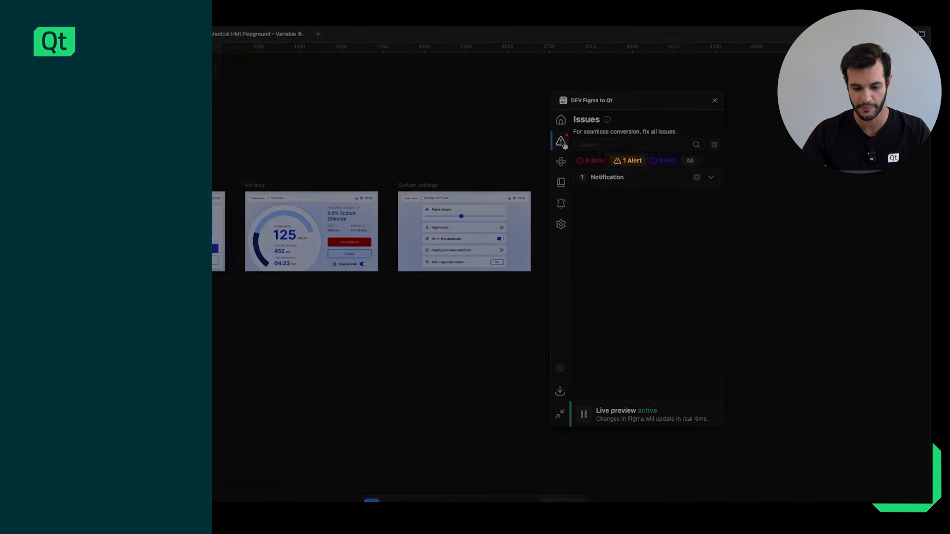
click(619, 179)
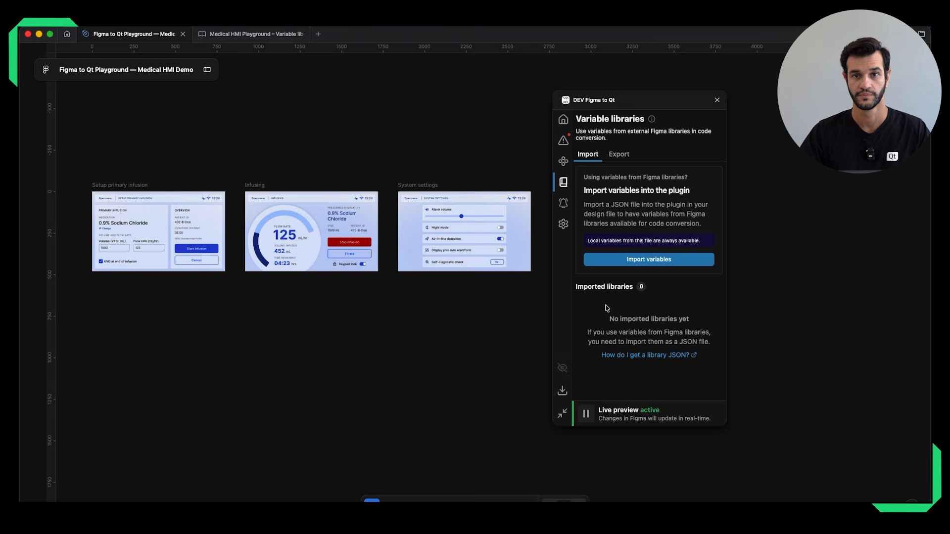
click(613, 161)
click(597, 160)
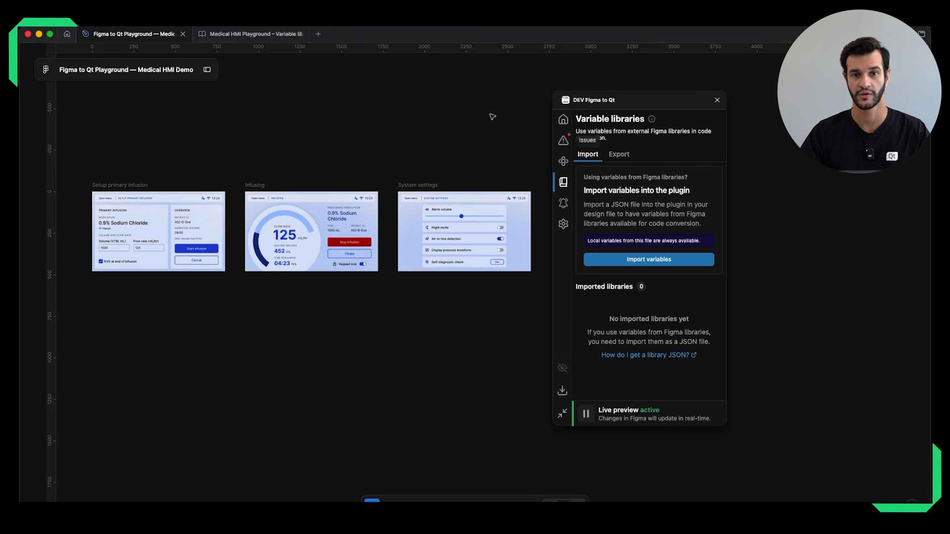
Switch to the Medical HMI Playground – Variable library file and examine its Colors and Typography variable collections.
click(257, 34)
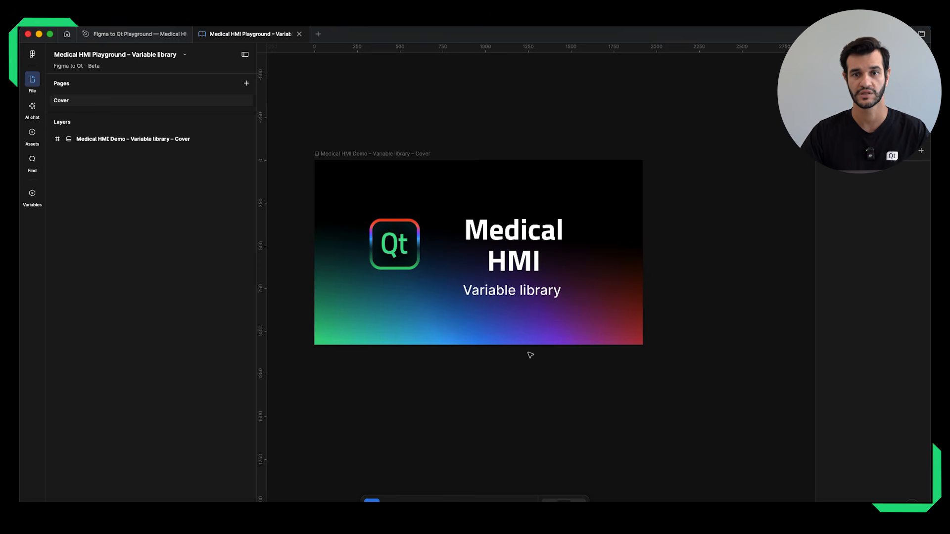
click(40, 197)
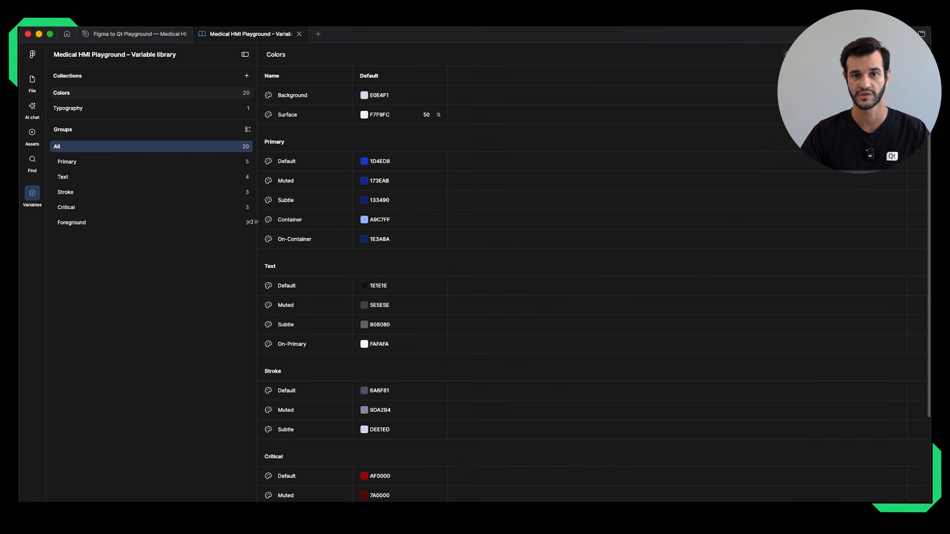
scroll(425, 247, down, 3)
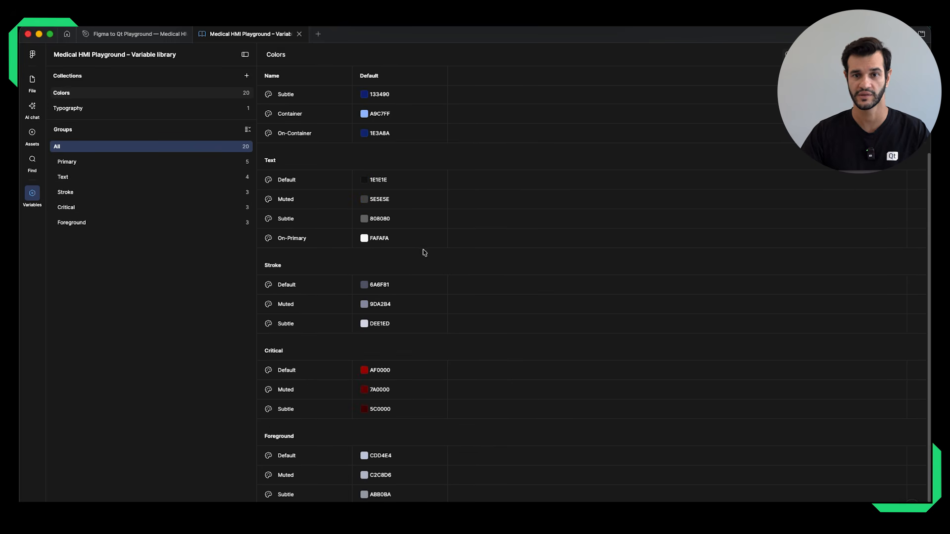
click(96, 110)
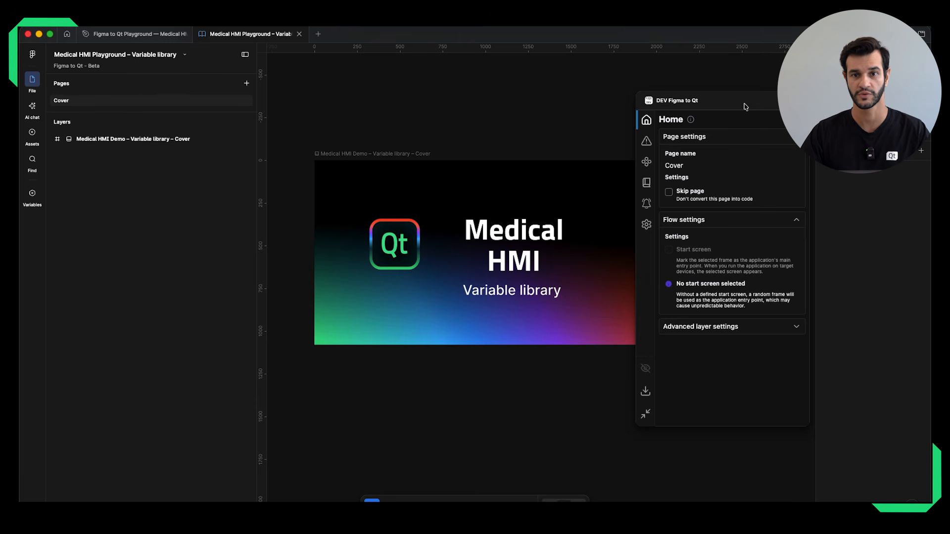
Export the library file's variables with the Figma to Qt plugin as a JSON file into the Figma to Qt - Variables folder.
click(647, 182)
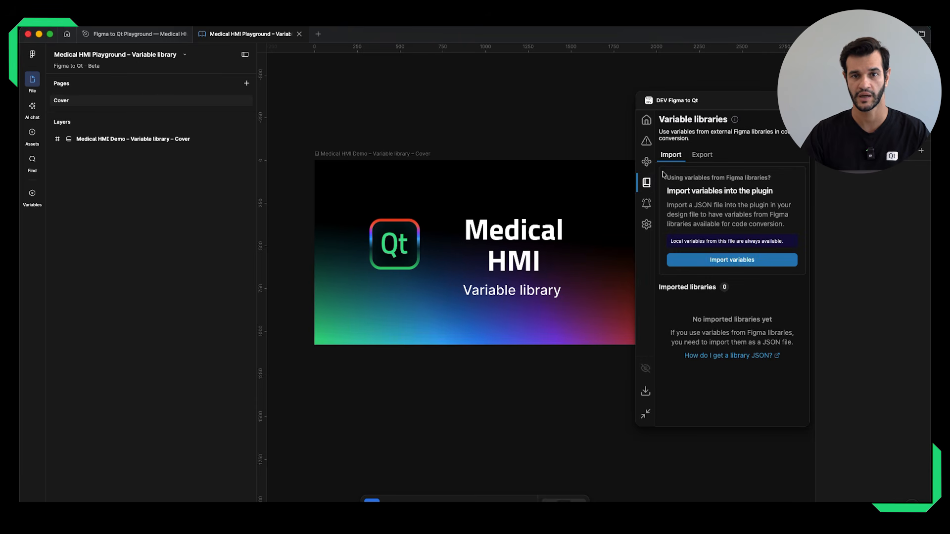
click(700, 156)
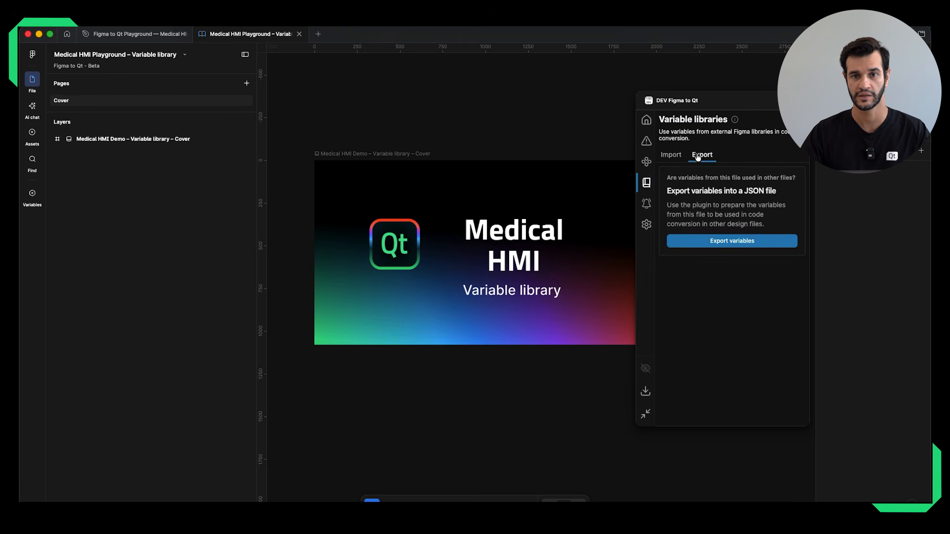
click(716, 247)
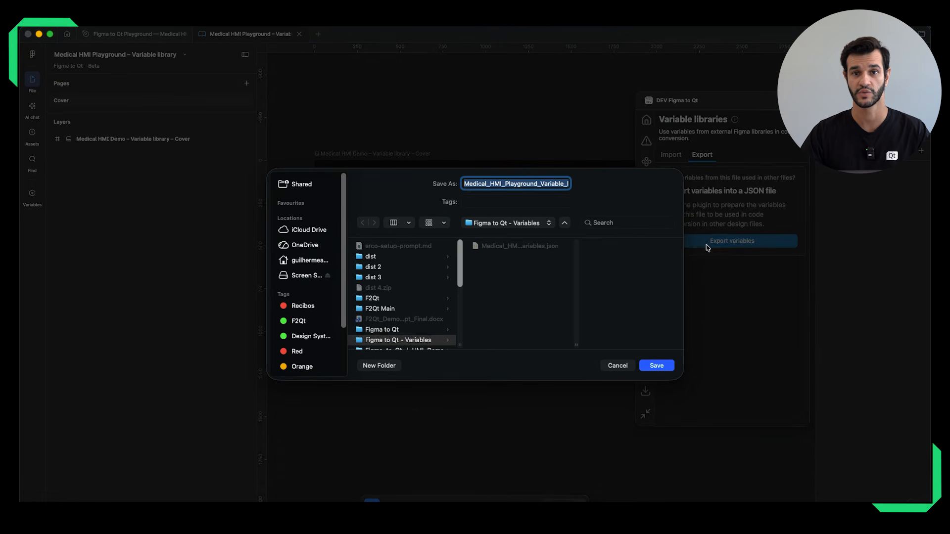
click(656, 364)
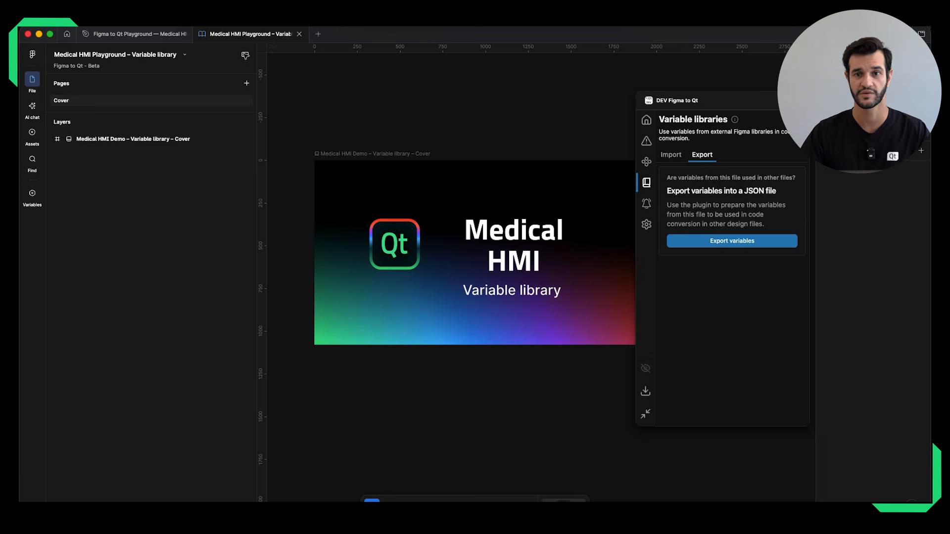
Return to the Medical HMI Demo file and import the exported variables JSON from the Figma to Qt - Variables folder into the plugin.
click(141, 34)
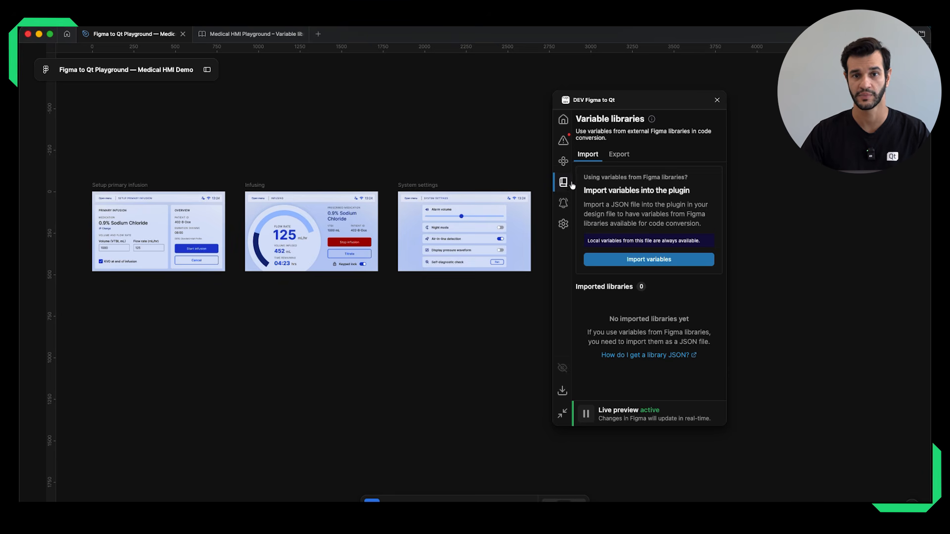
click(636, 262)
click(516, 208)
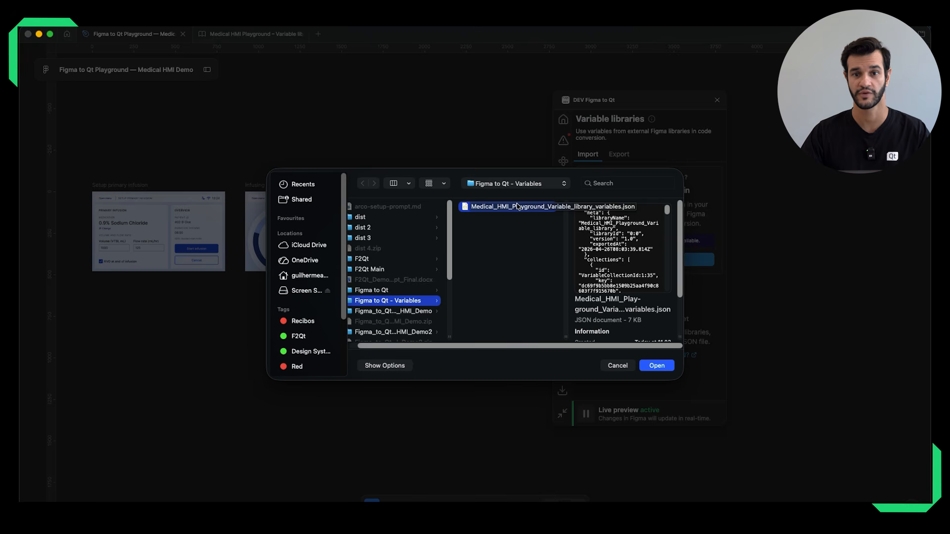
click(658, 366)
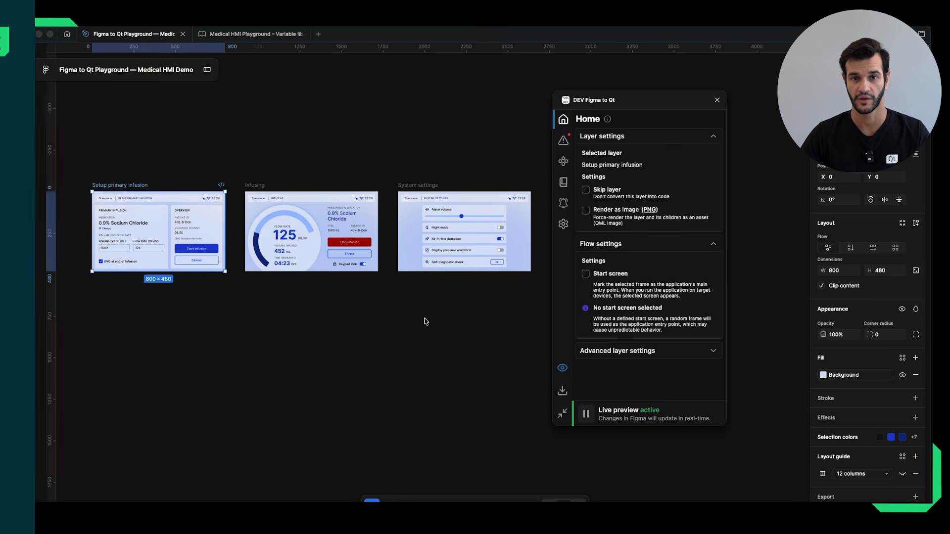
Cycle the selection through the HMI screen frames and back to Setup primary infusion to view their layer settings.
key(Tab)
key(Tab)
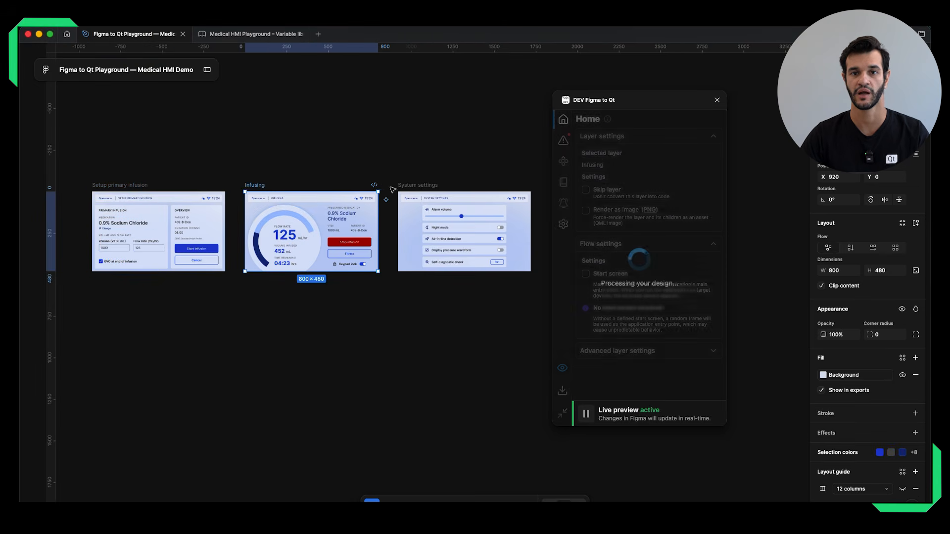
key(Tab)
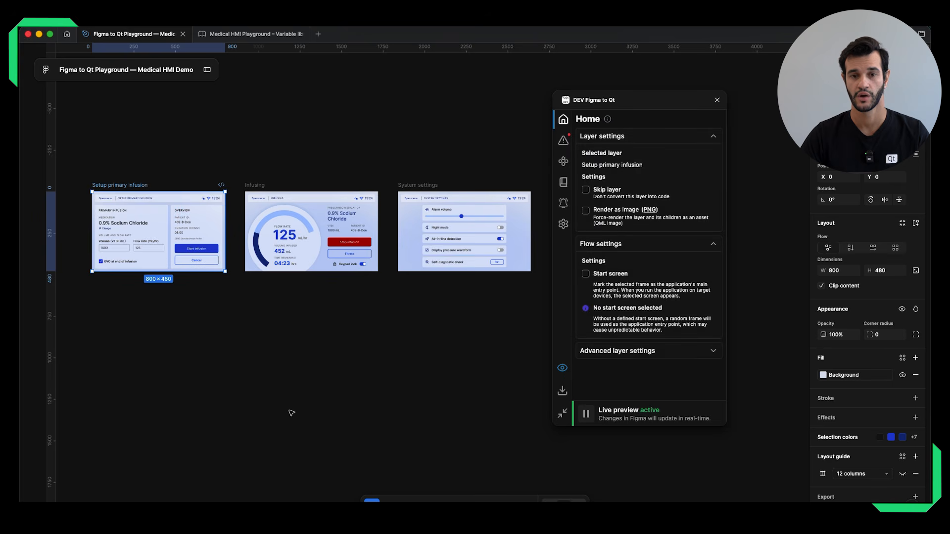
Try the Skip layer and Render as image options on the Setup primary infusion frame, switching each back off.
click(586, 191)
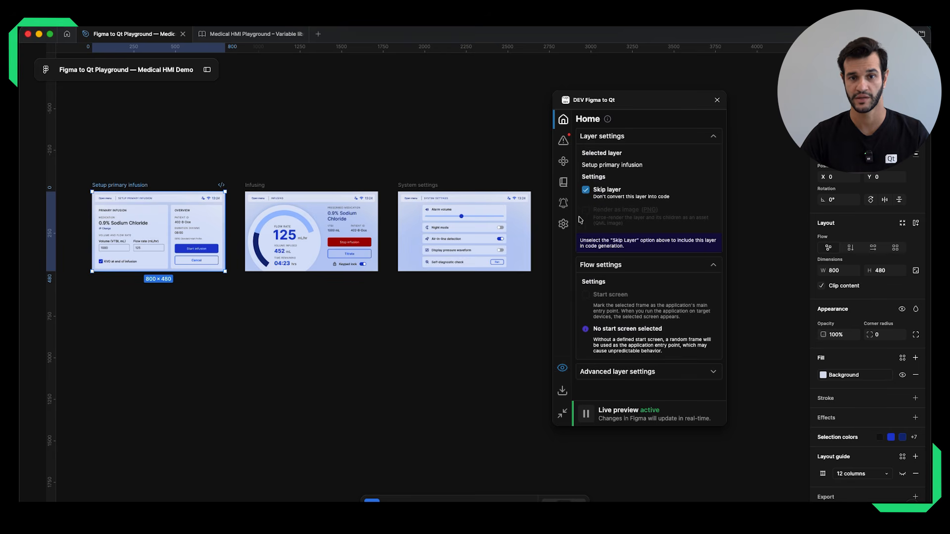
click(586, 191)
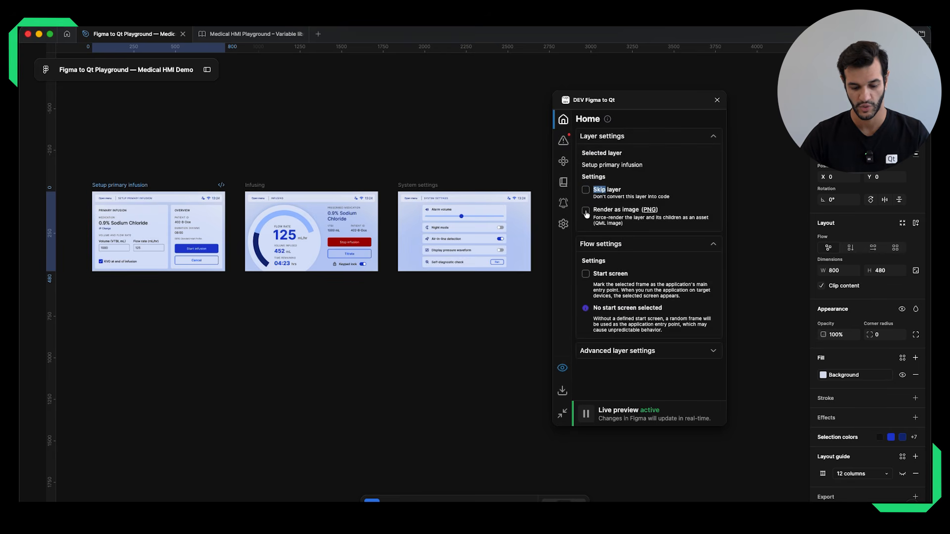
click(586, 212)
click(649, 211)
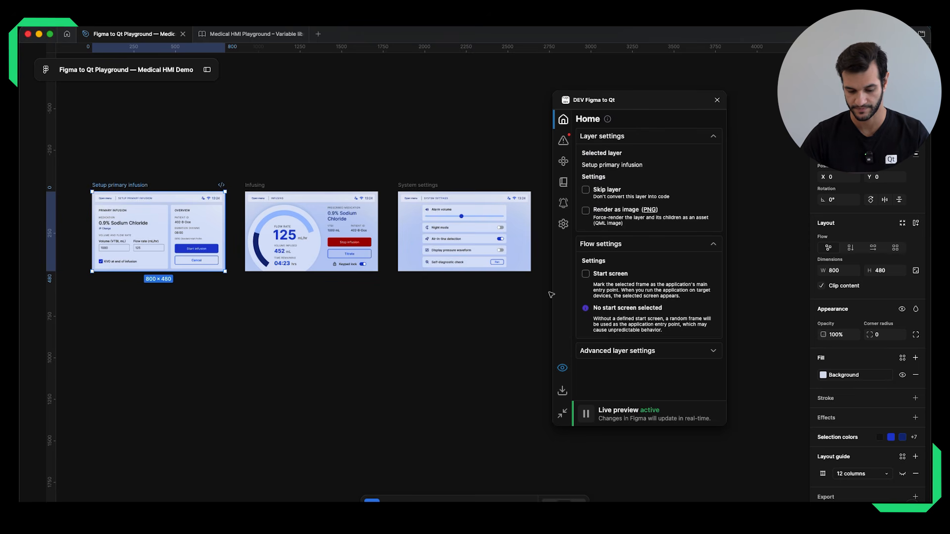
Open the plugin's code settings, then switch the asset image format to JPG and back to PNG.
click(563, 226)
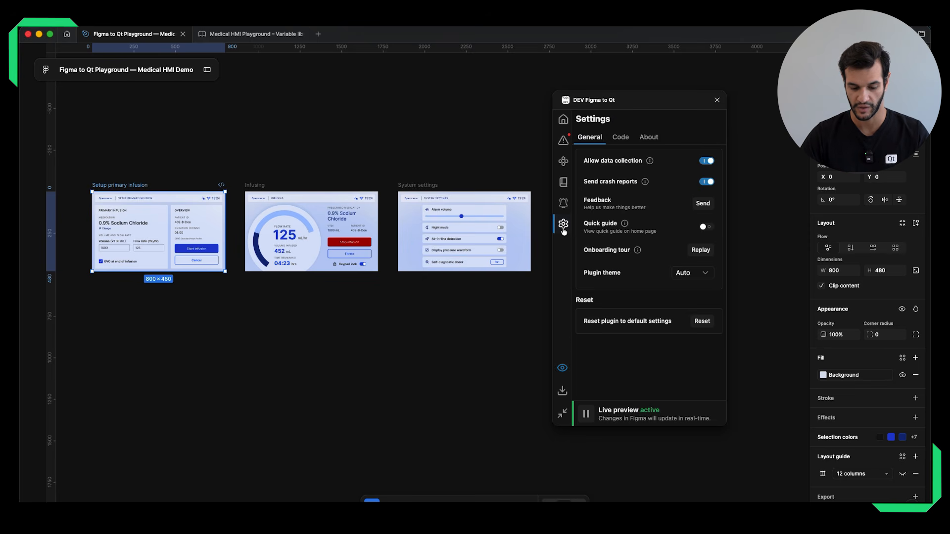
click(620, 142)
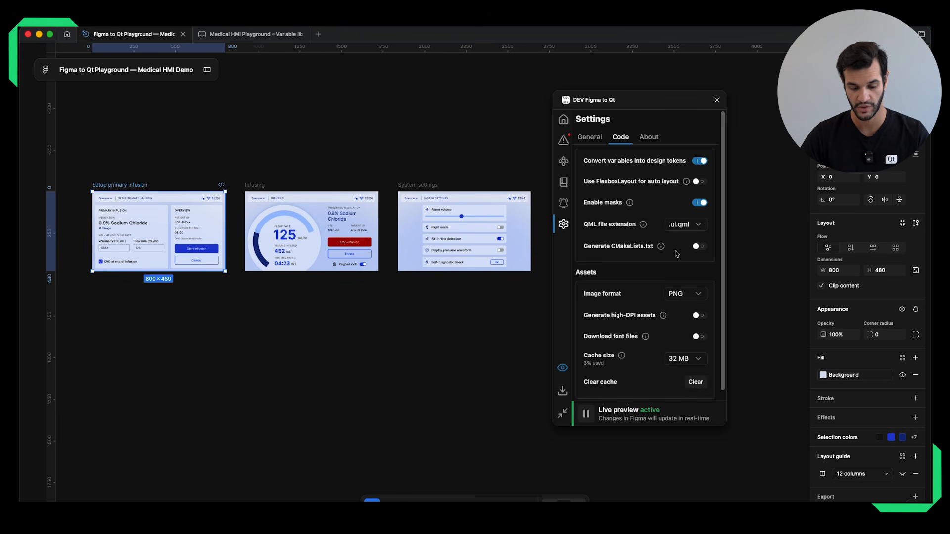
click(690, 295)
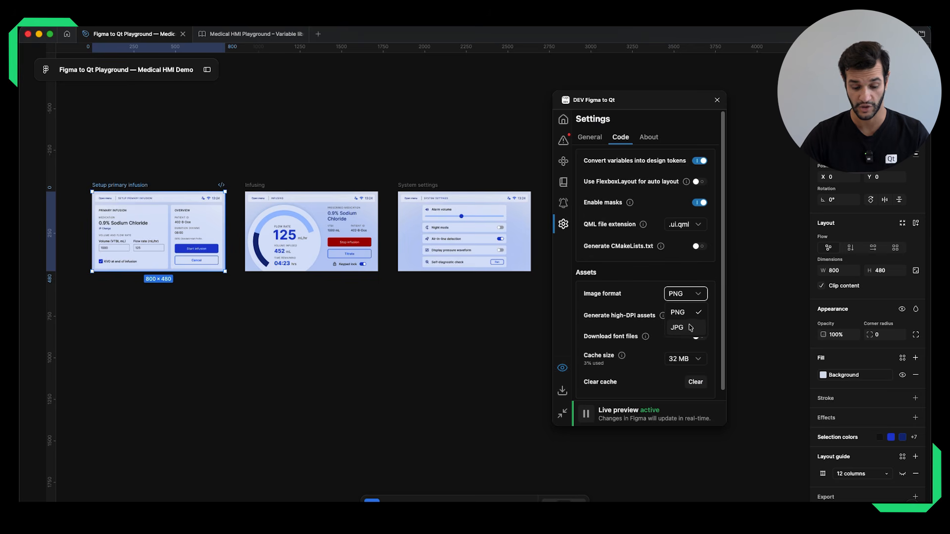
click(692, 329)
click(698, 294)
click(693, 311)
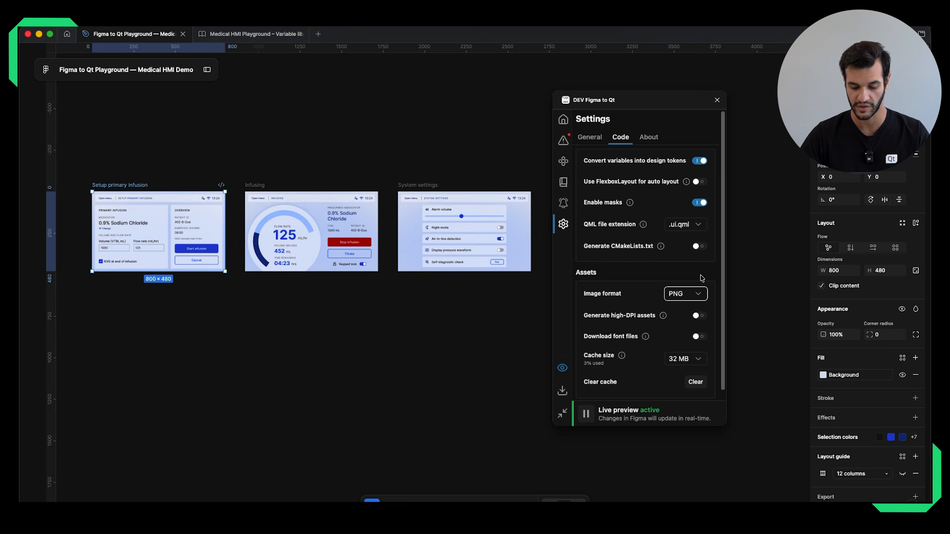
Try the .ui.qml option for the QML file extension, then set the extension to .qml.
click(698, 227)
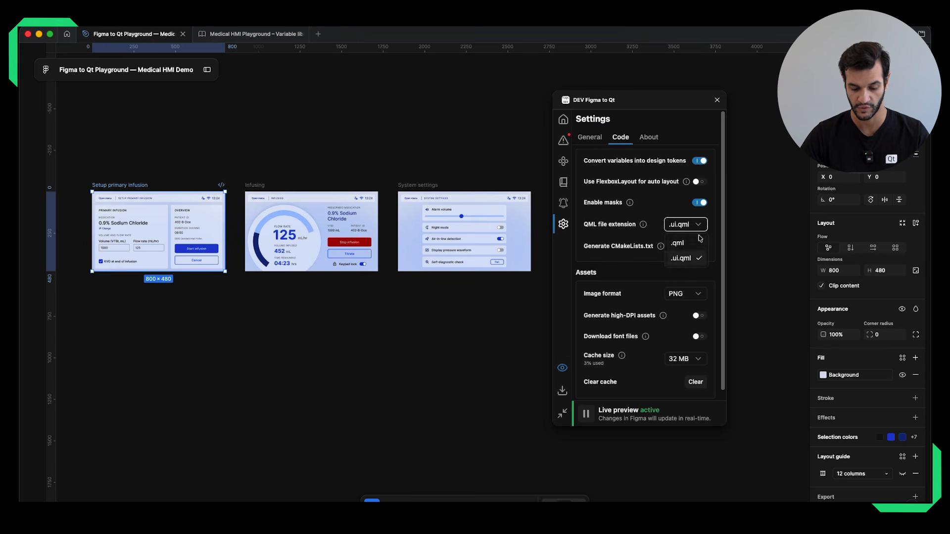
click(693, 259)
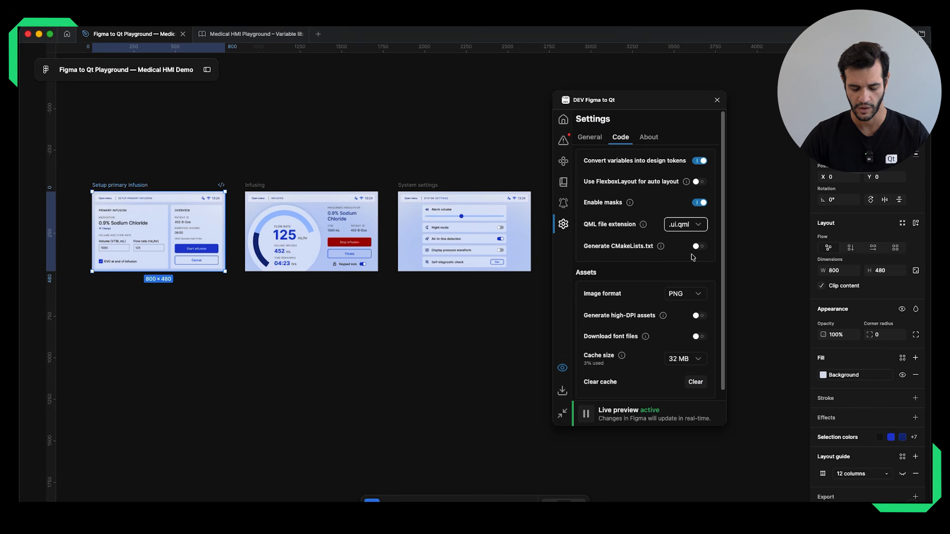
click(697, 226)
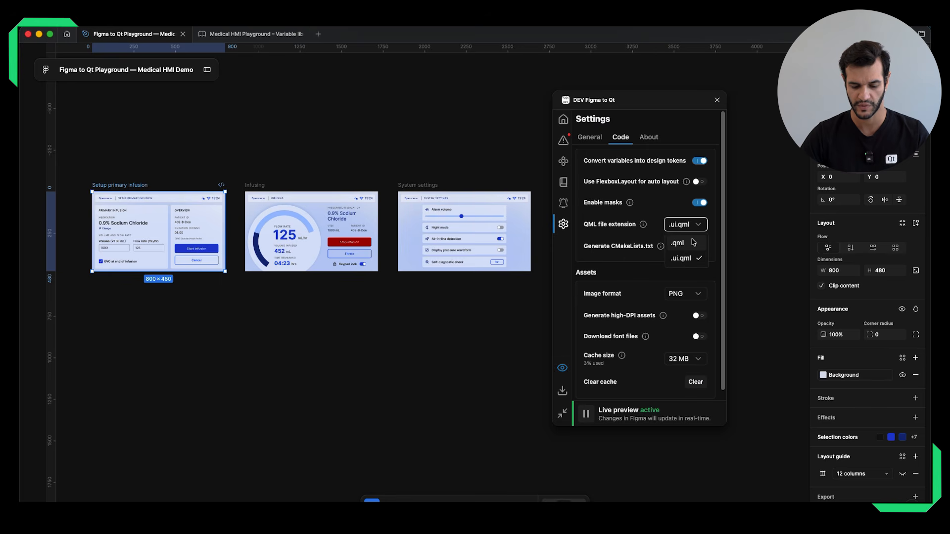
click(693, 242)
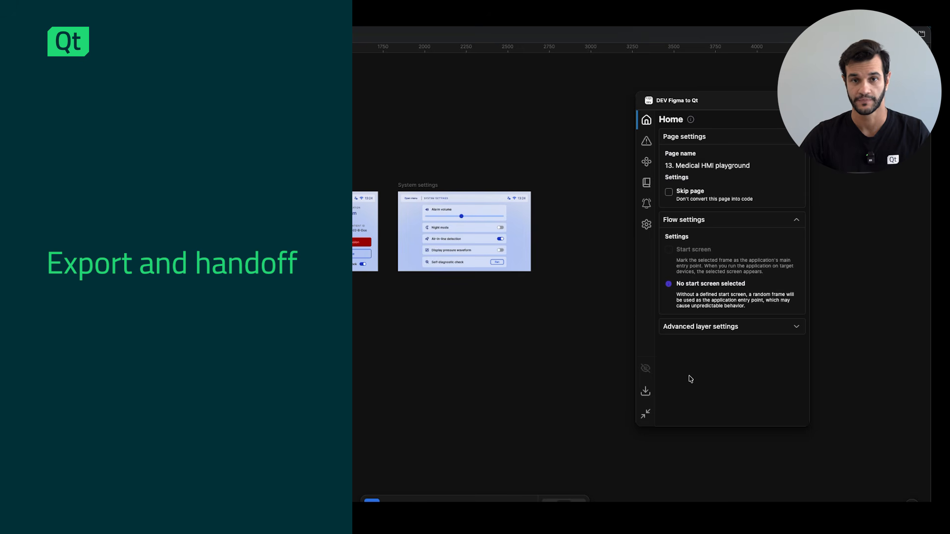
Download the converted design of the Medical HMI playground page and save it in the Figma to Qt - Variables folder.
click(644, 395)
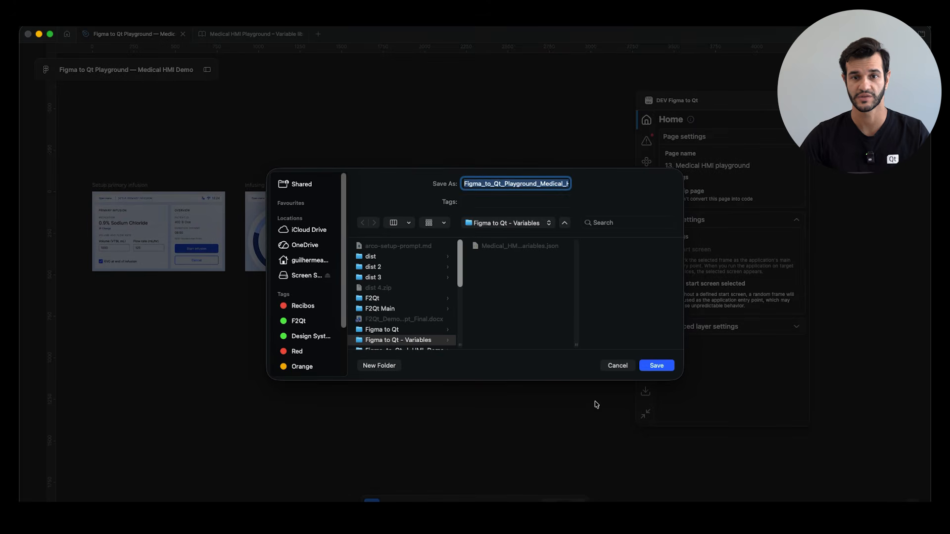
click(658, 366)
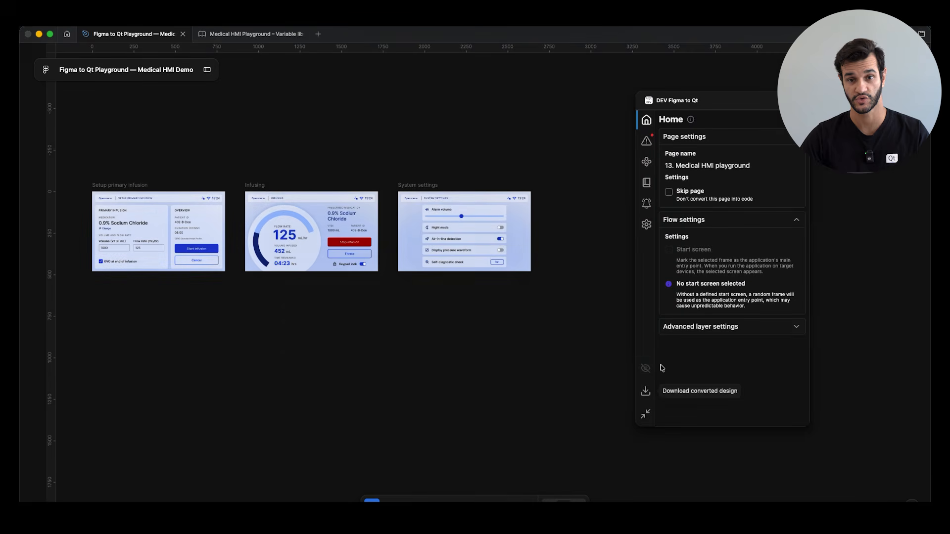